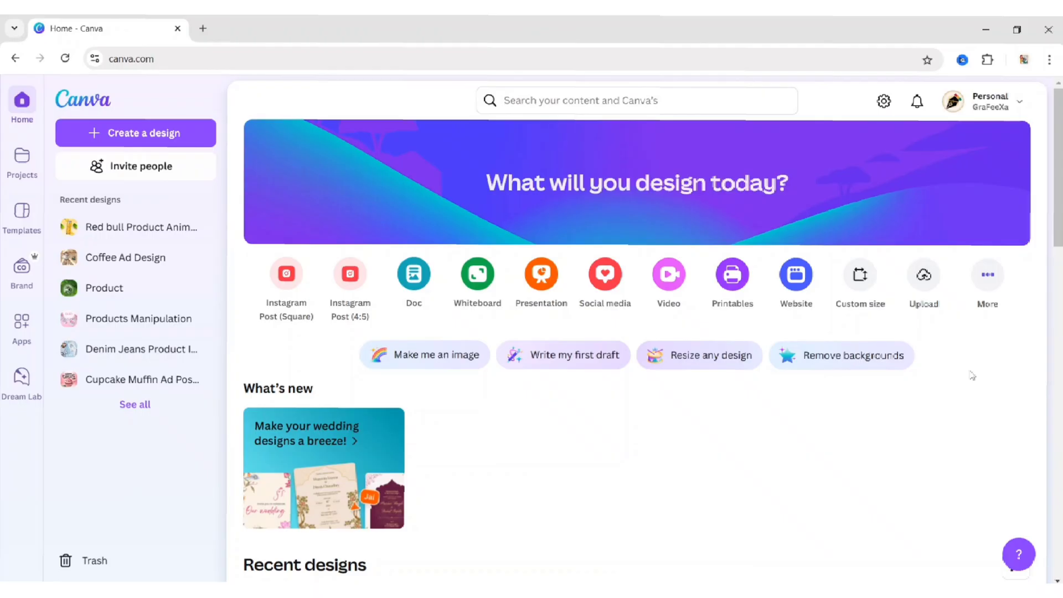
# Search for business card and start a blank Business Card (Landscape) design
pyautogui.click(617, 105)
pyautogui.write('business card')
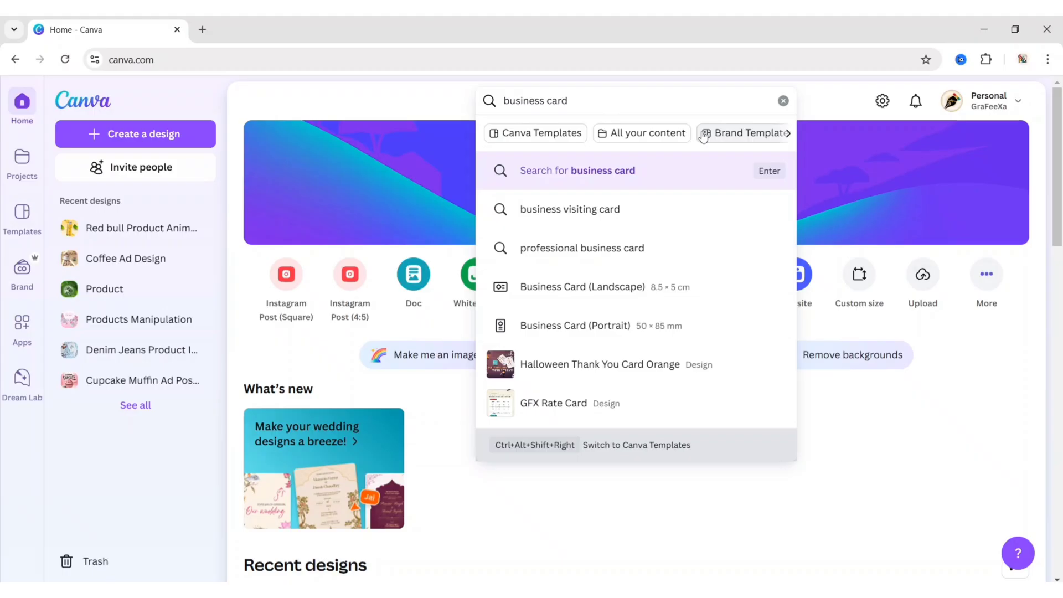
pyautogui.click(661, 287)
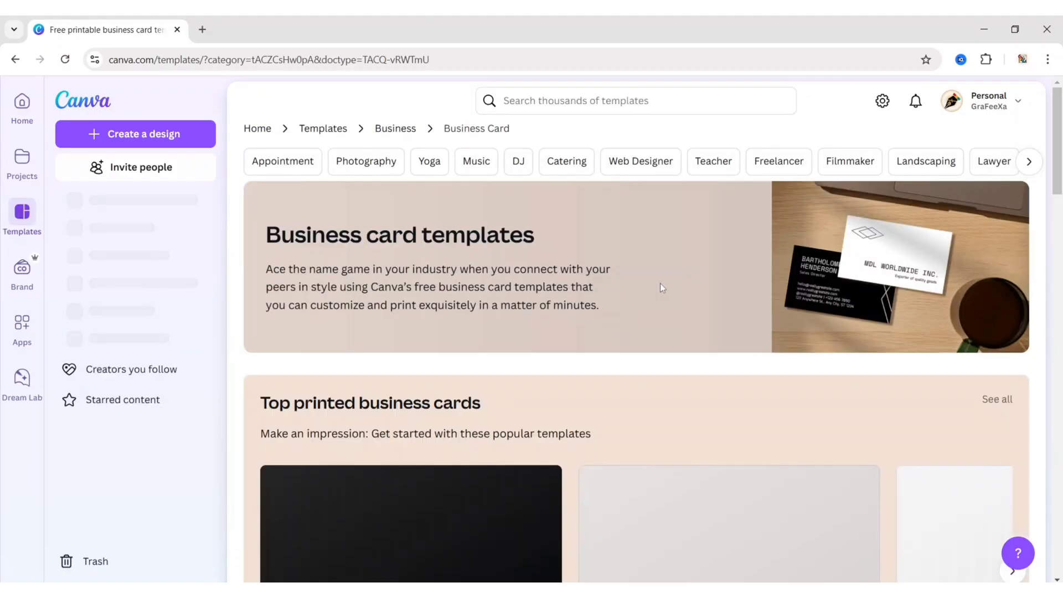
pyautogui.scroll(-3, 589, 357)
pyautogui.scroll(-3, 589, 359)
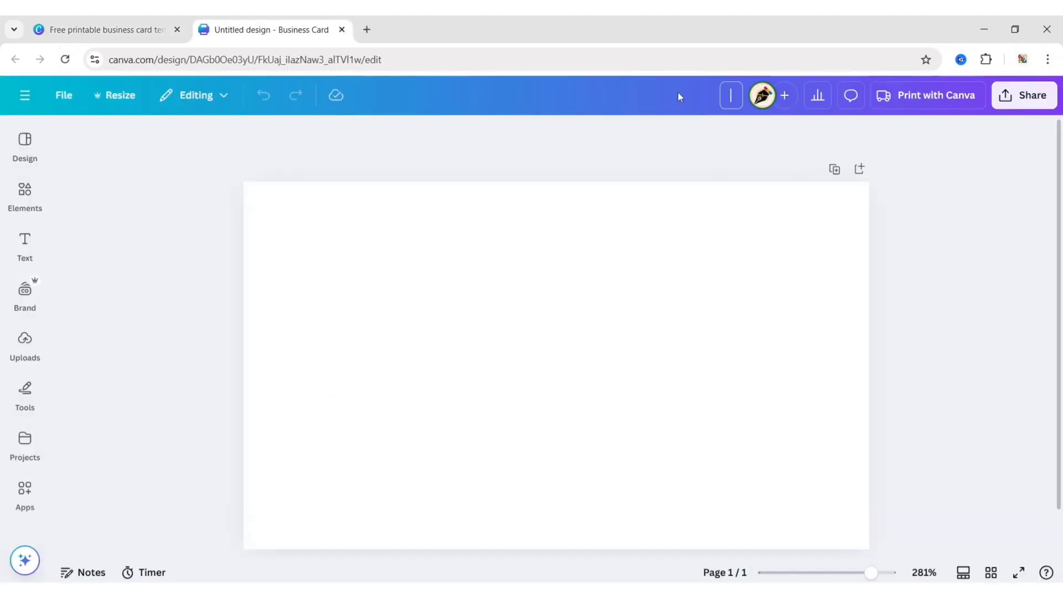
# Title the design 'Business Card Design'
pyautogui.write('Business Card Design')
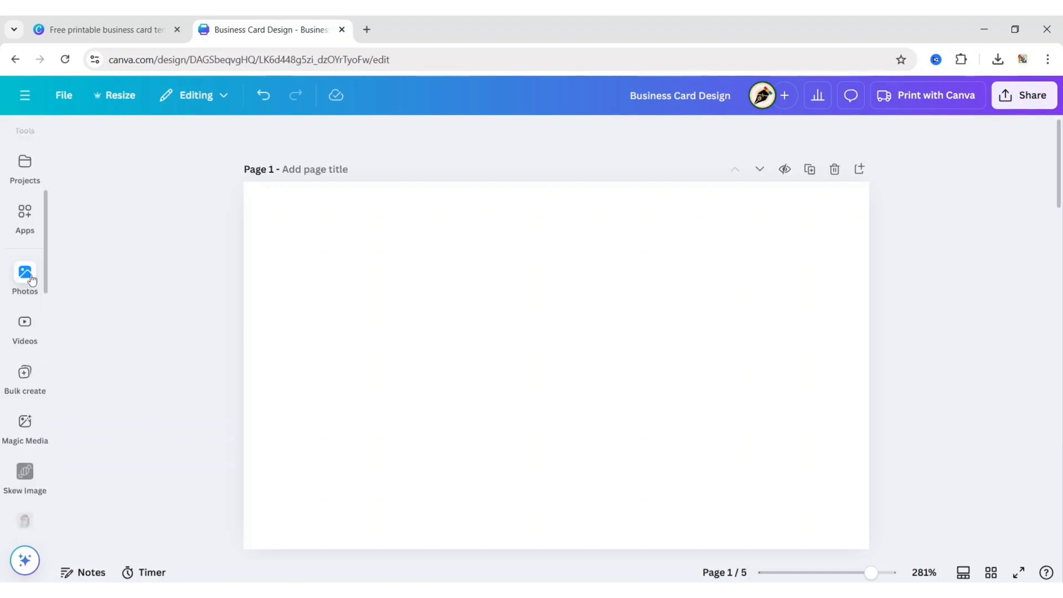
# Find 'abstract red background' in Photos, add the white-and-red swirl photo, and try BG Remover
pyautogui.click(25, 274)
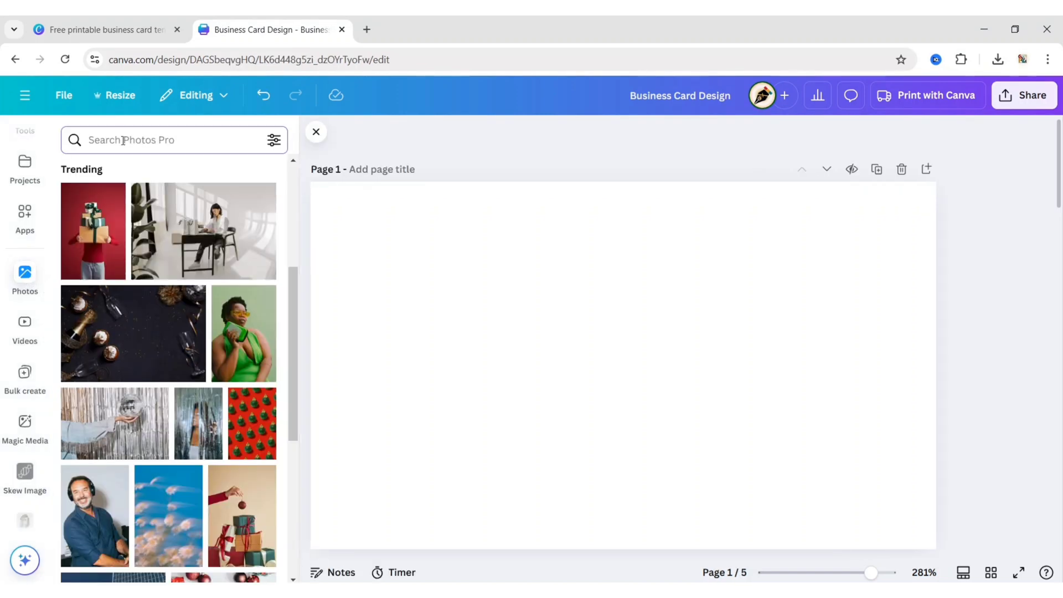
pyautogui.write('abstract red background')
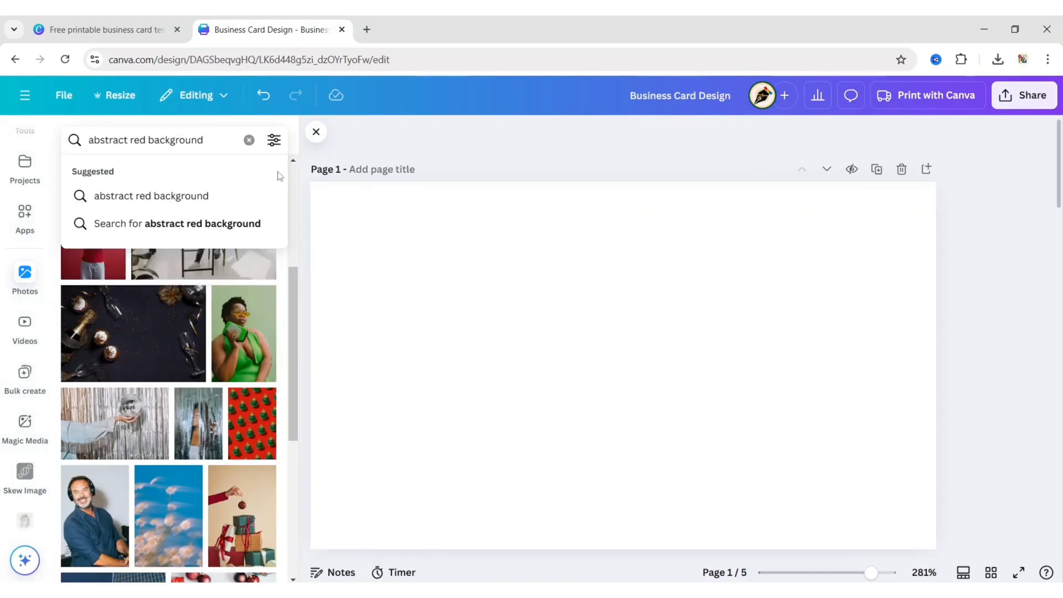
pyautogui.press('Return')
pyautogui.scroll(-10, 174, 273)
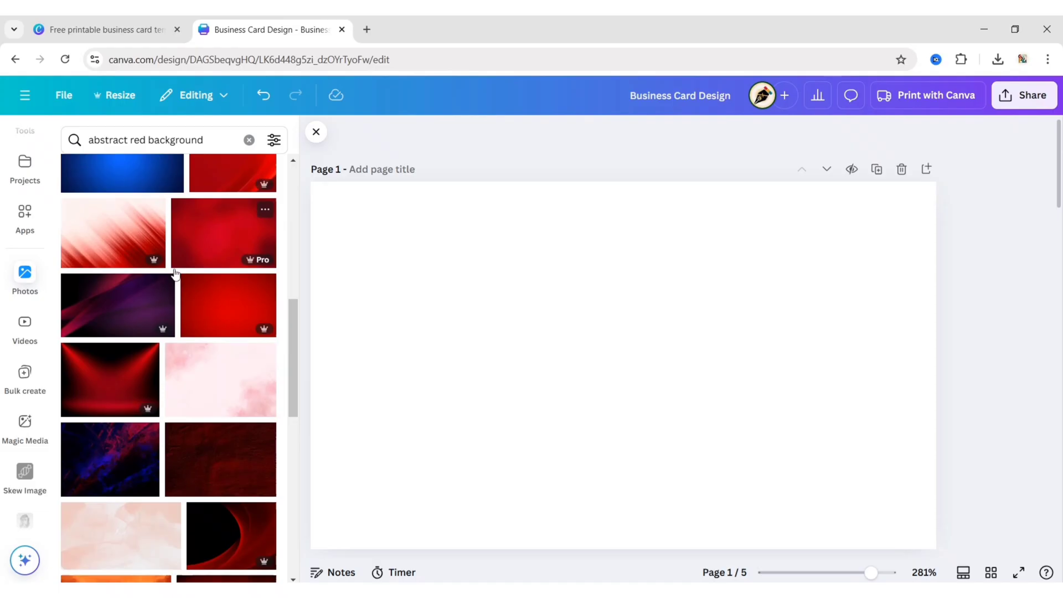
pyautogui.scroll(-4, 183, 288)
pyautogui.click(237, 330)
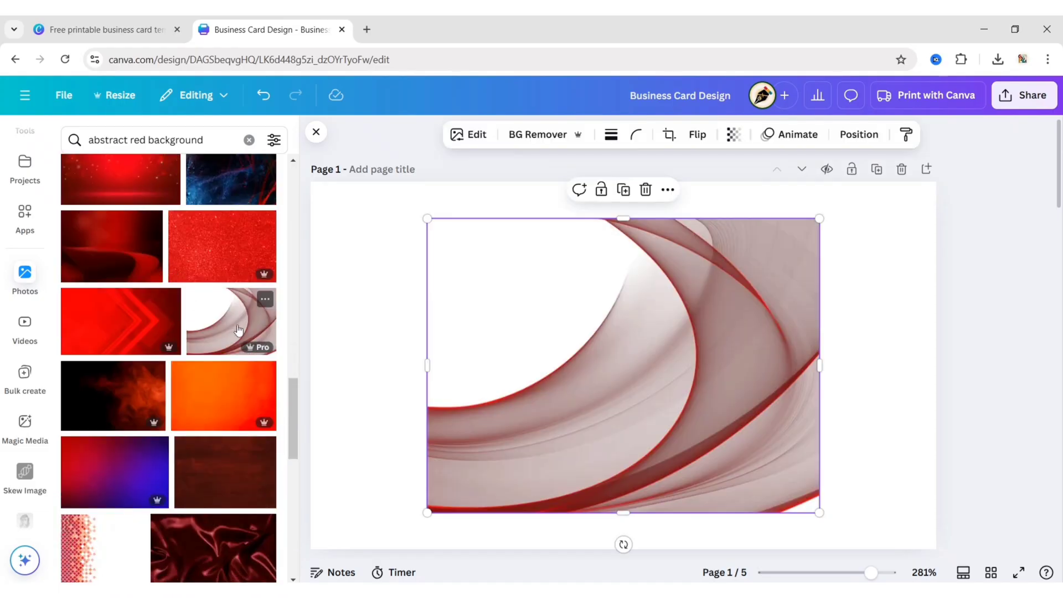
pyautogui.click(317, 133)
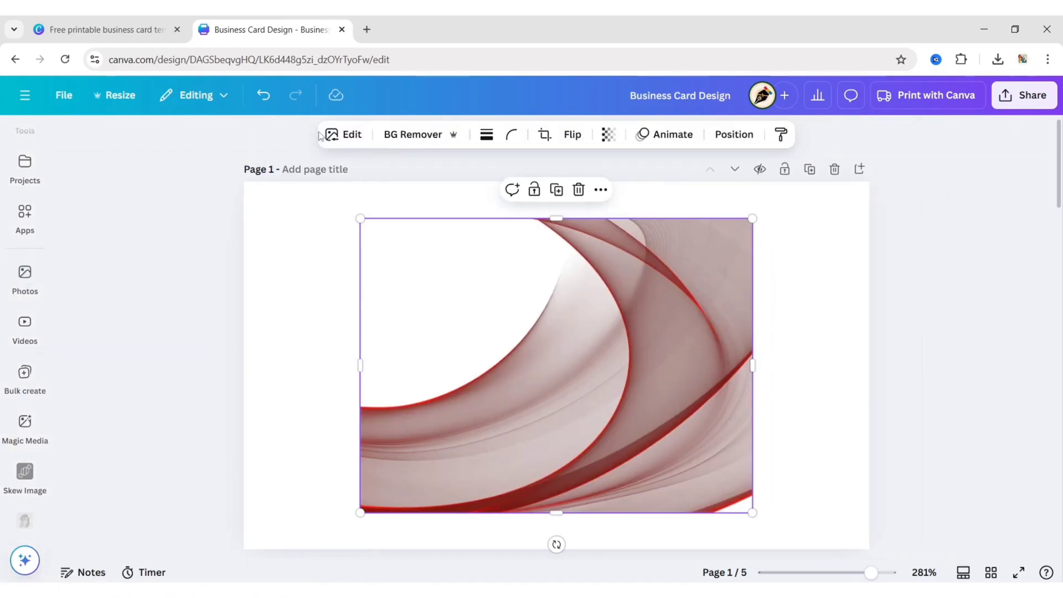
pyautogui.click(405, 139)
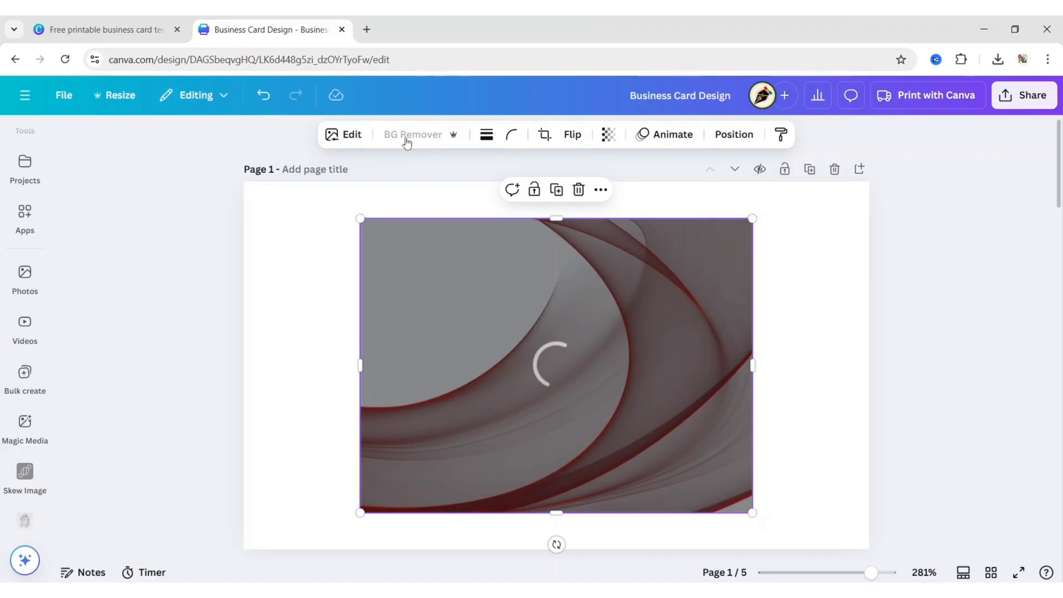
# Move and enlarge the swirl photo until it covers the whole card
pyautogui.moveTo(655, 361); pyautogui.dragTo(772, 324)
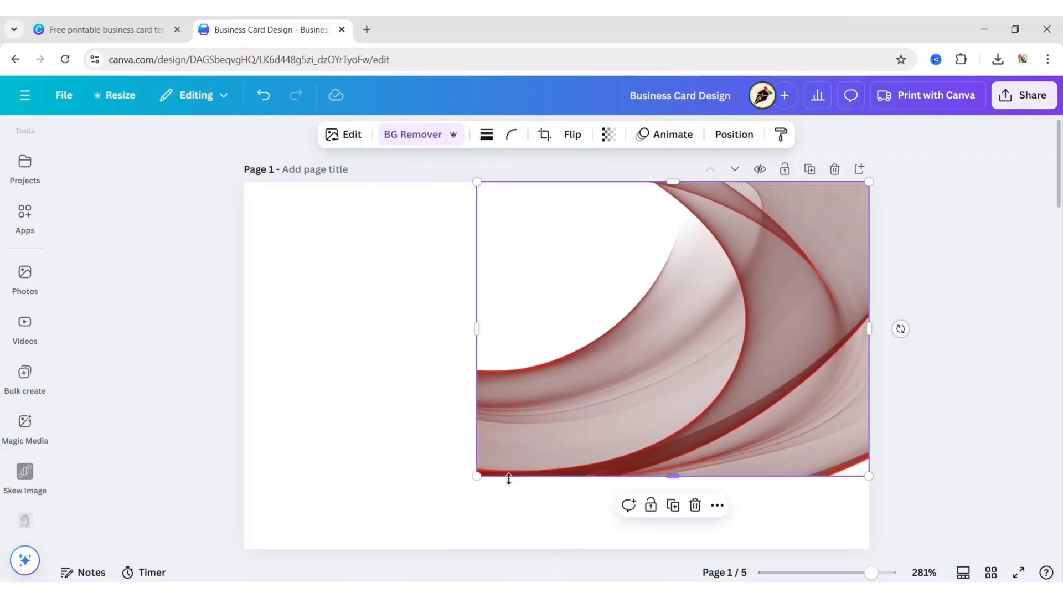
pyautogui.moveTo(475, 478); pyautogui.dragTo(172, 572)
pyautogui.moveTo(652, 444); pyautogui.dragTo(705, 491)
pyautogui.moveTo(882, 261); pyautogui.dragTo(971, 152)
pyautogui.moveTo(632, 539); pyautogui.dragTo(642, 562)
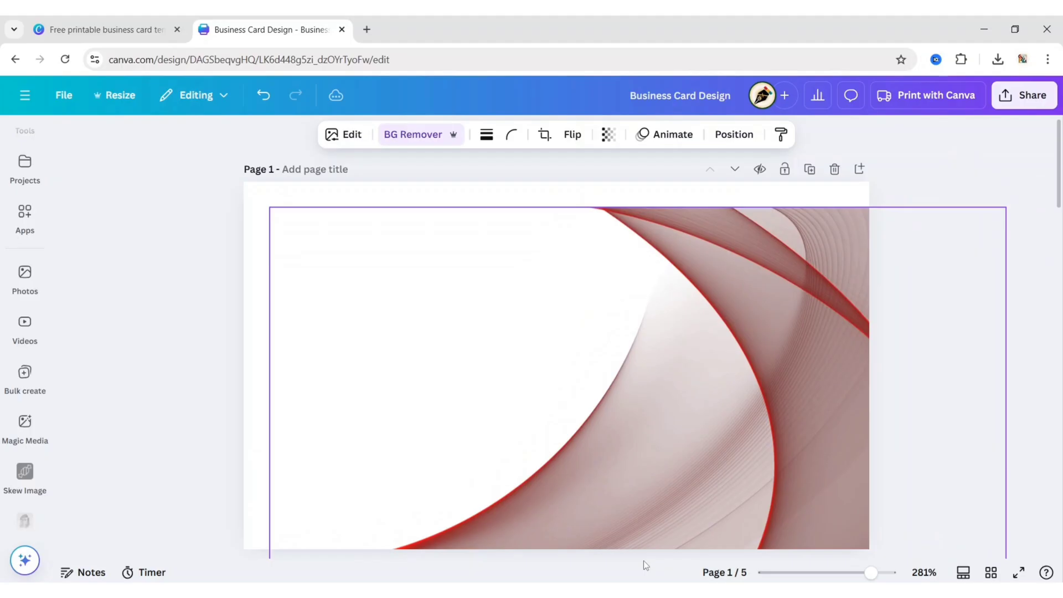
pyautogui.moveTo(1002, 206); pyautogui.dragTo(1045, 176)
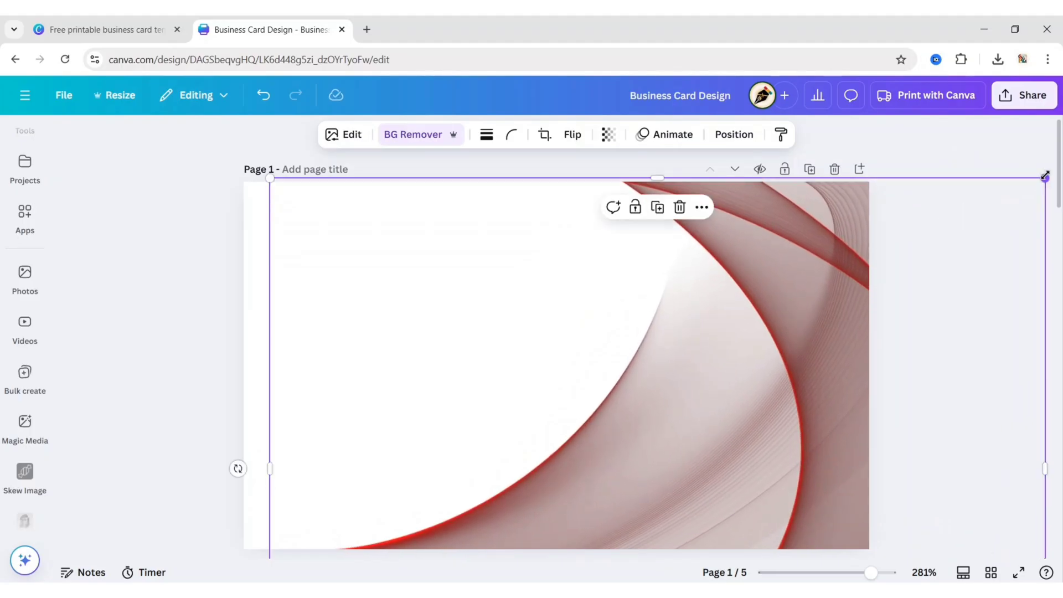
pyautogui.moveTo(709, 405); pyautogui.dragTo(702, 407)
# Add a circle shape from Elements to the card
pyautogui.click(149, 291)
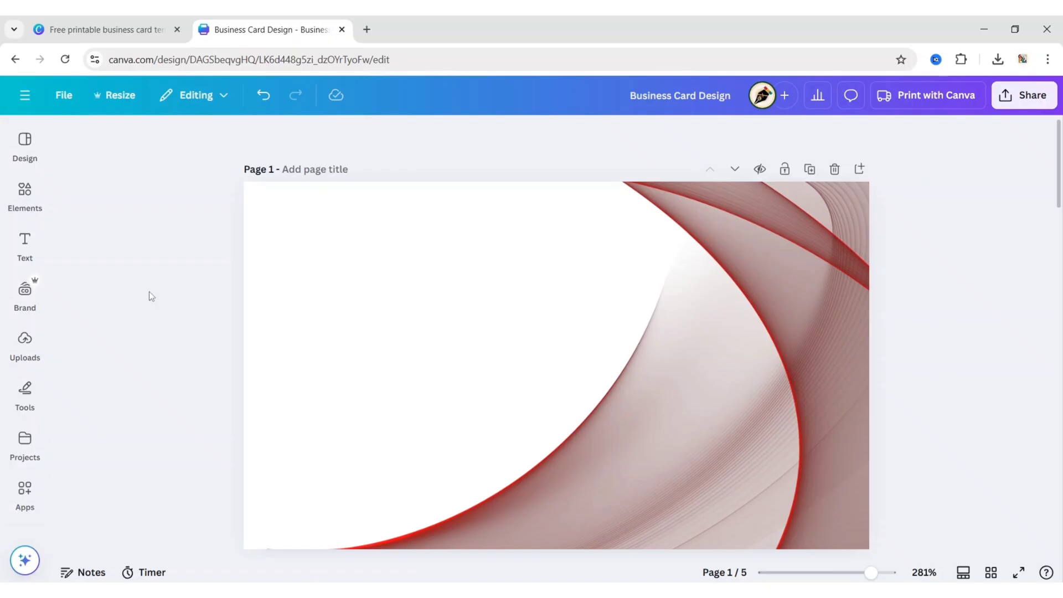
pyautogui.click(28, 201)
pyautogui.click(257, 206)
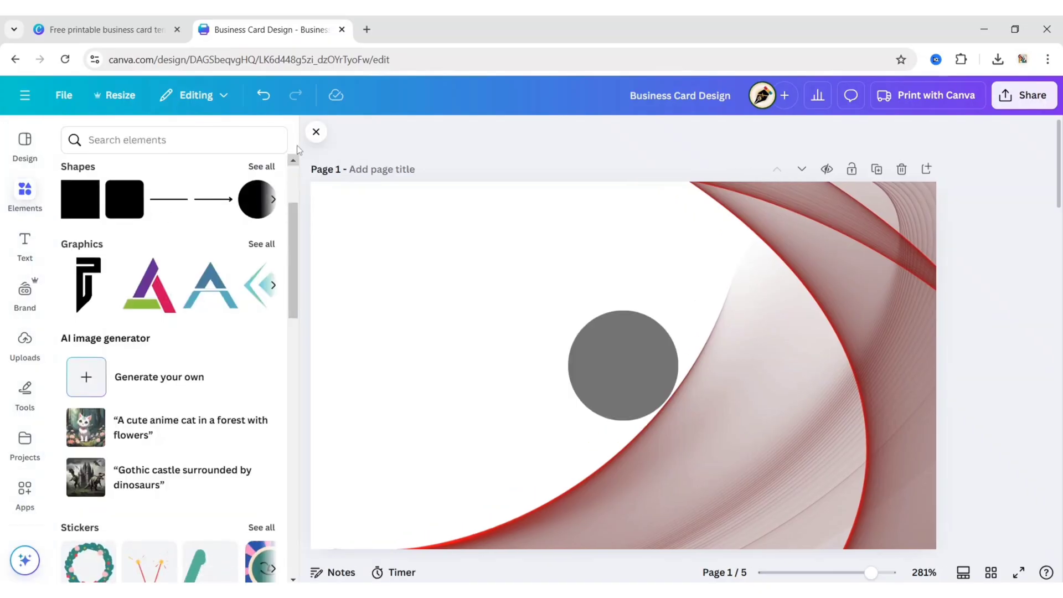
pyautogui.click(319, 133)
# Enlarge the circle, centre it on the card, and fill it deep red #9b2221
pyautogui.click(543, 352)
pyautogui.moveTo(498, 420); pyautogui.dragTo(373, 546)
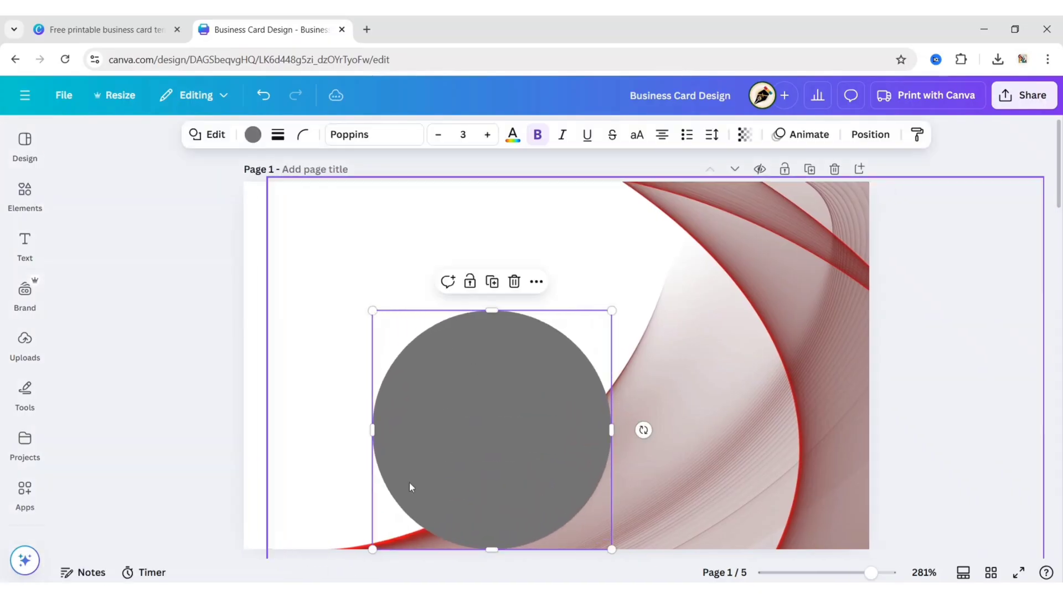
pyautogui.moveTo(410, 482); pyautogui.dragTo(559, 375)
pyautogui.moveTo(430, 468); pyautogui.dragTo(363, 506)
pyautogui.moveTo(517, 401); pyautogui.dragTo(548, 391)
pyautogui.moveTo(408, 515); pyautogui.dragTo(404, 515)
pyautogui.moveTo(553, 398); pyautogui.dragTo(568, 404)
pyautogui.click(253, 134)
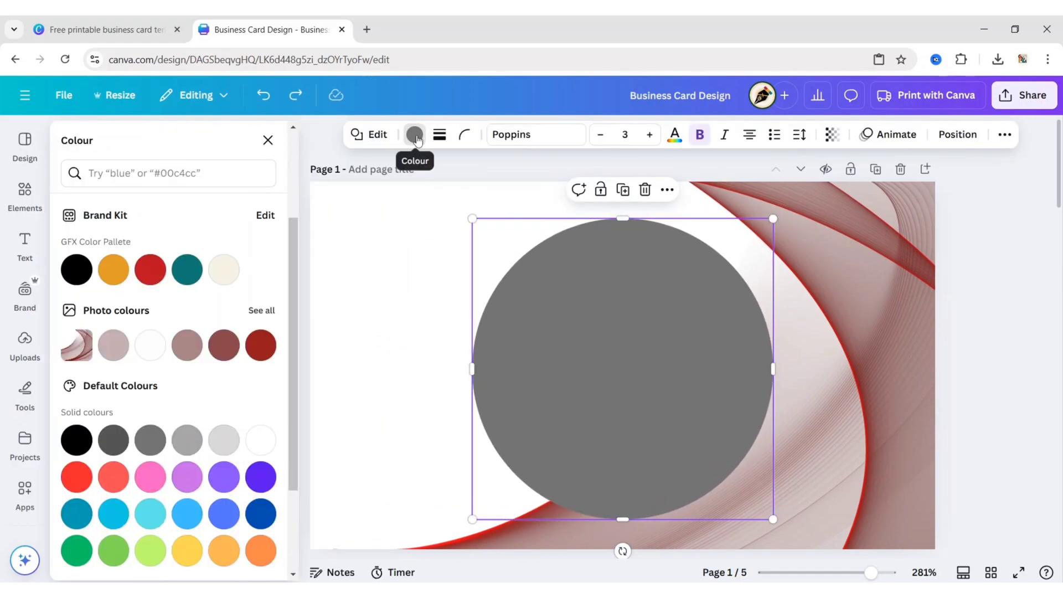
pyautogui.click(261, 347)
# Search Elements graphics for 'circle shadow effect' and add the white circle shadow graphic
pyautogui.click(267, 141)
pyautogui.click(177, 224)
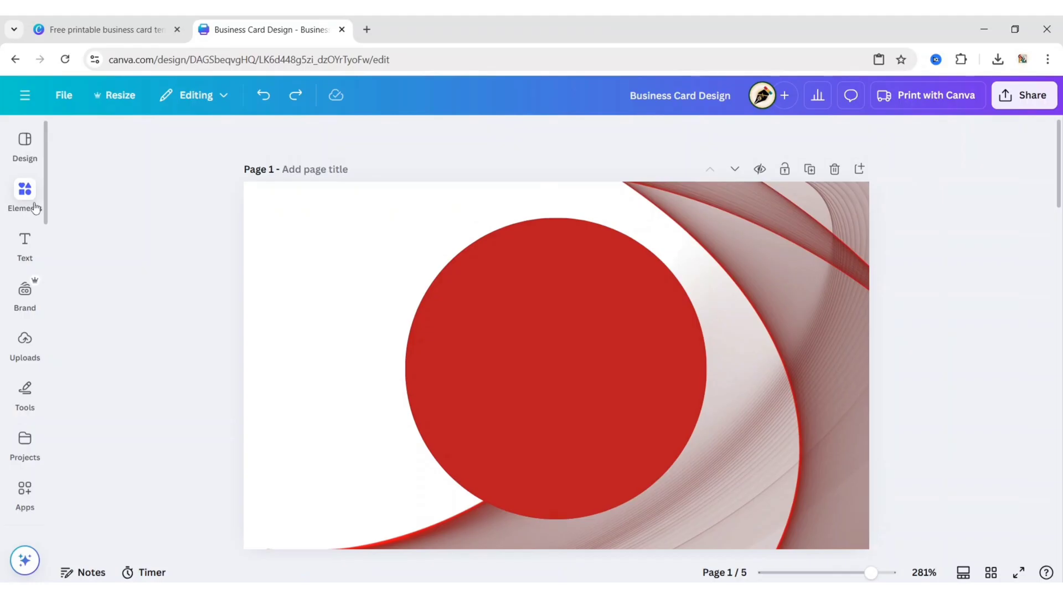
pyautogui.click(25, 194)
pyautogui.click(139, 140)
pyautogui.write('circle')
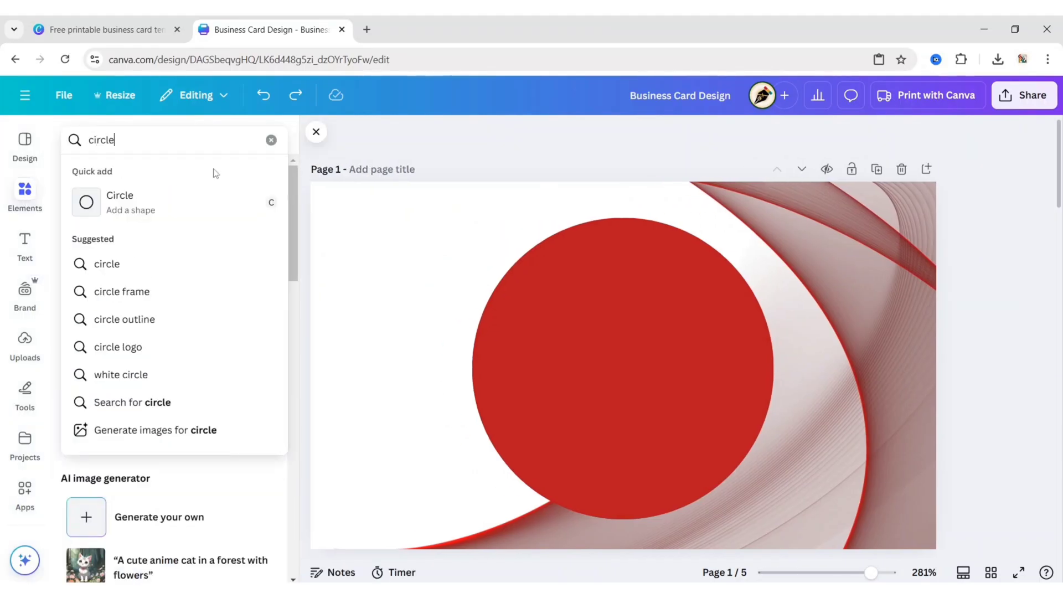
pyautogui.write(' shadow effect')
pyautogui.press('Return')
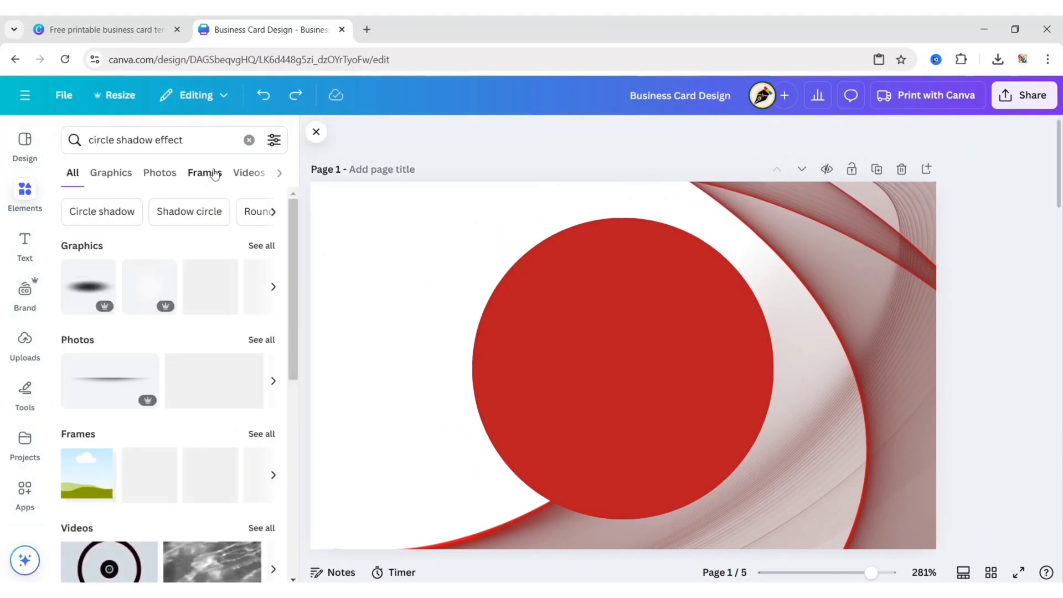
pyautogui.click(102, 176)
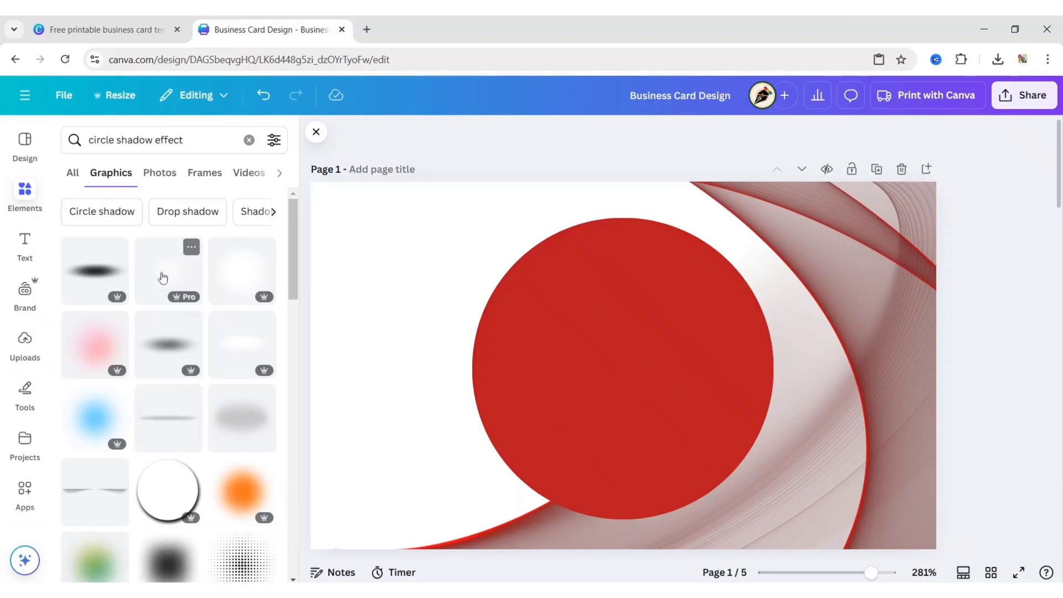
pyautogui.scroll(-4, 162, 277)
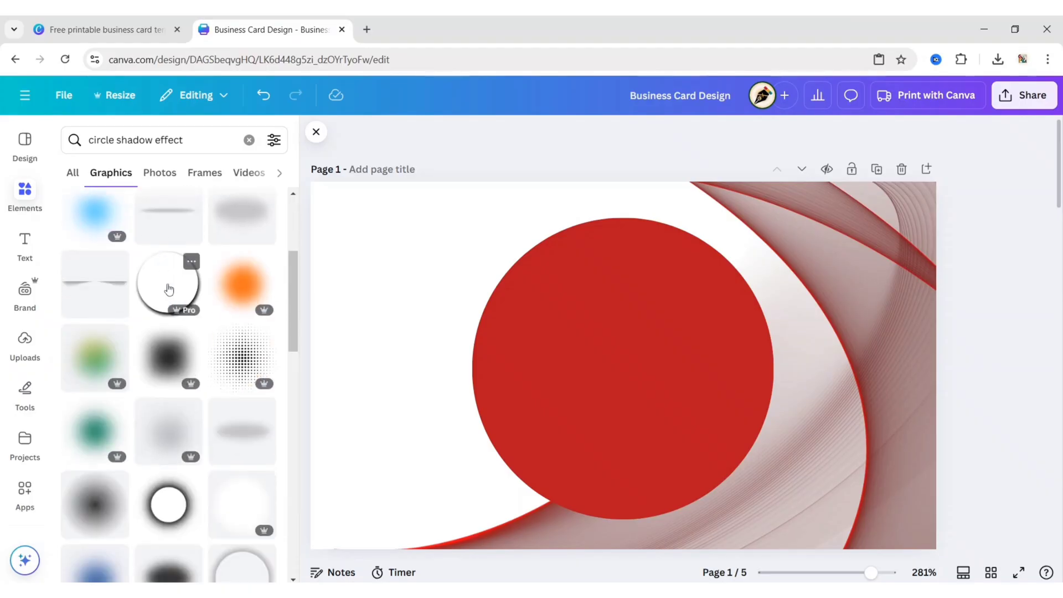
pyautogui.click(169, 289)
pyautogui.click(316, 132)
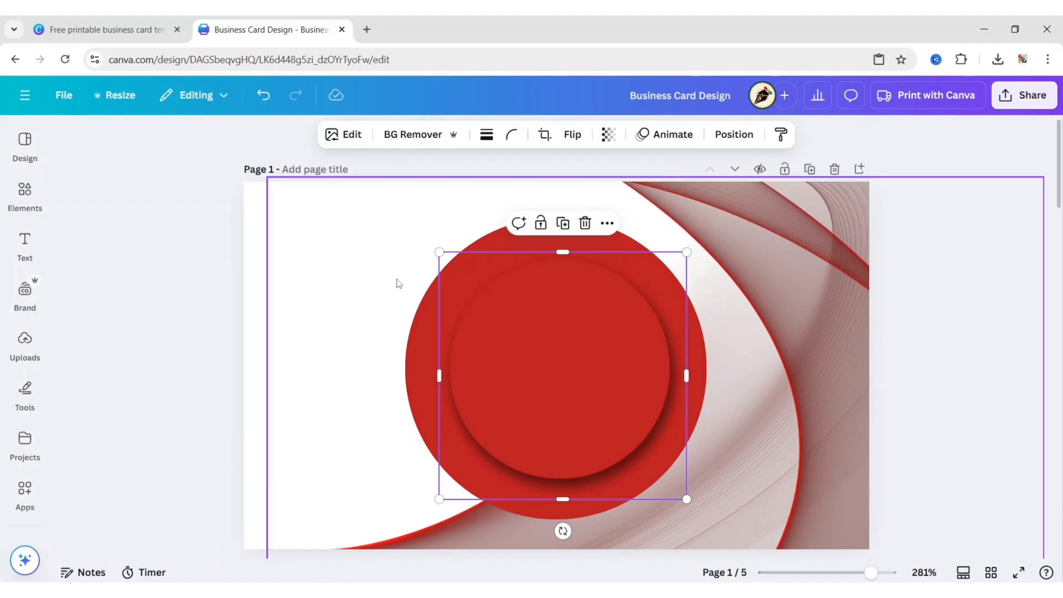
# Resize the shadow graphic to 4.5 cm and send it backward behind the red circle
pyautogui.moveTo(439, 499); pyautogui.dragTo(405, 532)
pyautogui.moveTo(690, 251); pyautogui.dragTo(724, 210)
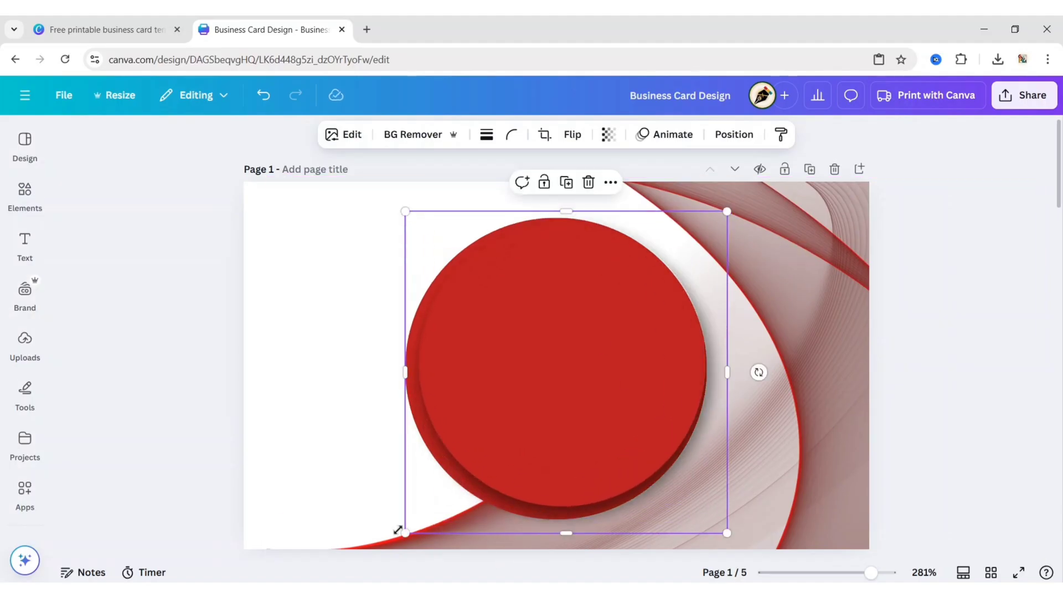
pyautogui.moveTo(399, 532)
pyautogui.mouseDown()
pyautogui.moveTo(384, 531)
pyautogui.moveTo(388, 540)
pyautogui.mouseUp()
pyautogui.moveTo(557, 392); pyautogui.dragTo(573, 374)
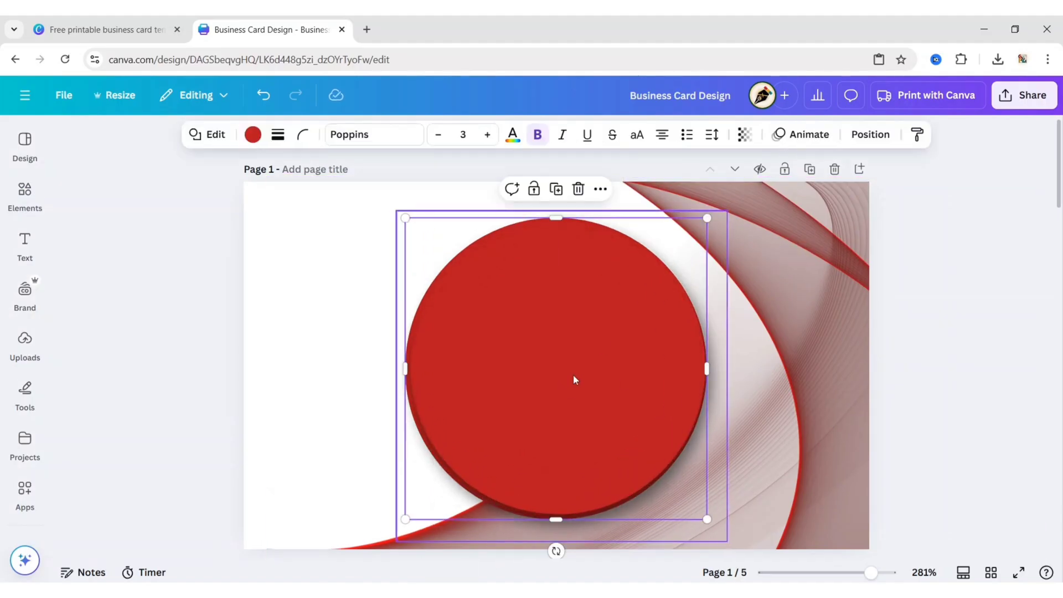
pyautogui.click(734, 134)
pyautogui.click(119, 172)
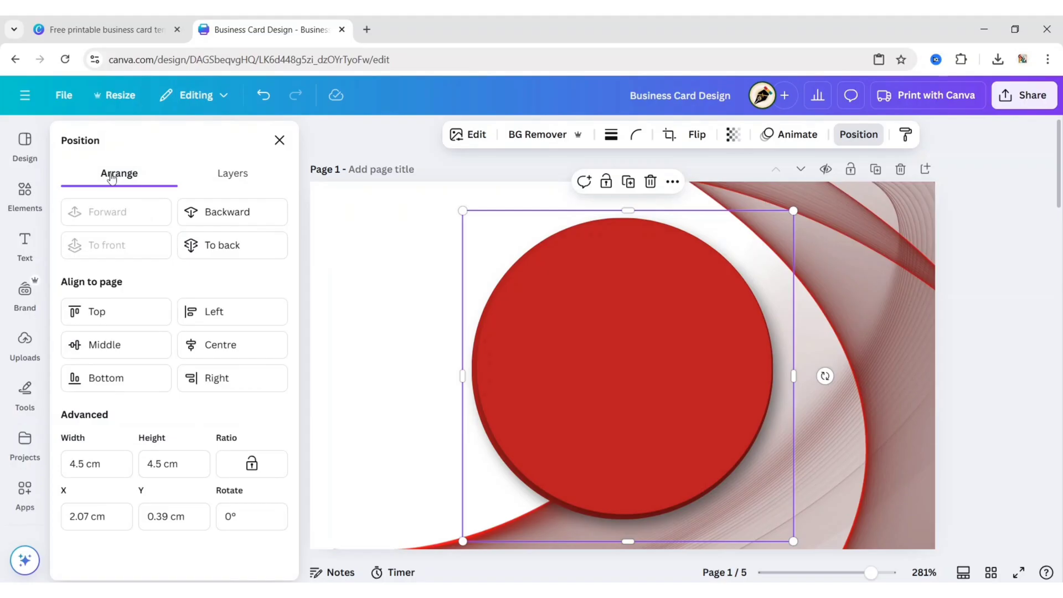
pyautogui.click(224, 215)
pyautogui.click(279, 140)
pyautogui.click(552, 249)
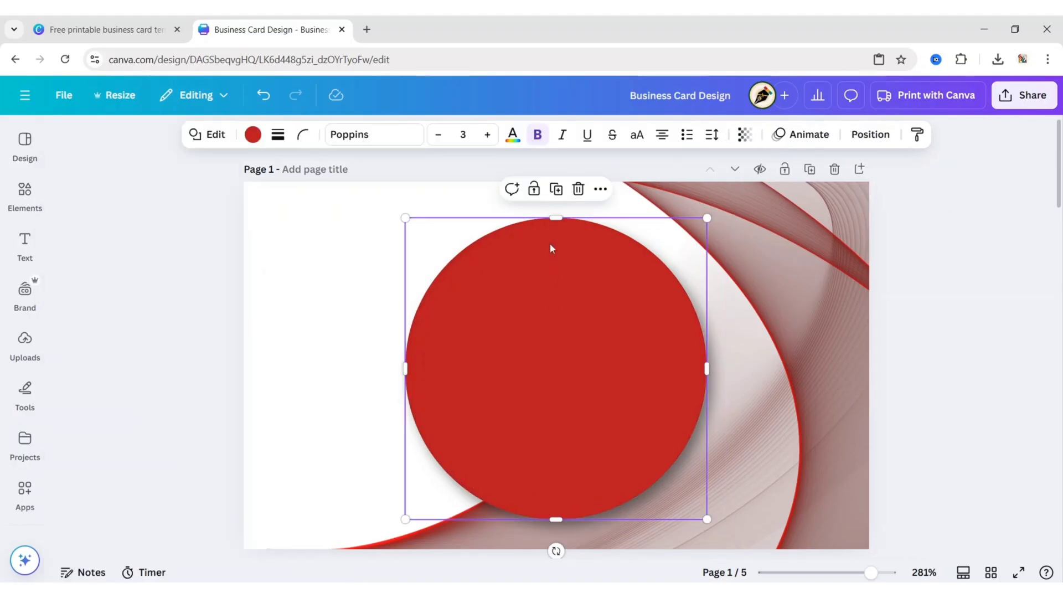
# Duplicate the red circle, recolour the copy mauve, and shrink it centred inside the red circle
pyautogui.click(556, 189)
pyautogui.moveTo(579, 406); pyautogui.dragTo(398, 382)
pyautogui.click(254, 136)
pyautogui.click(186, 340)
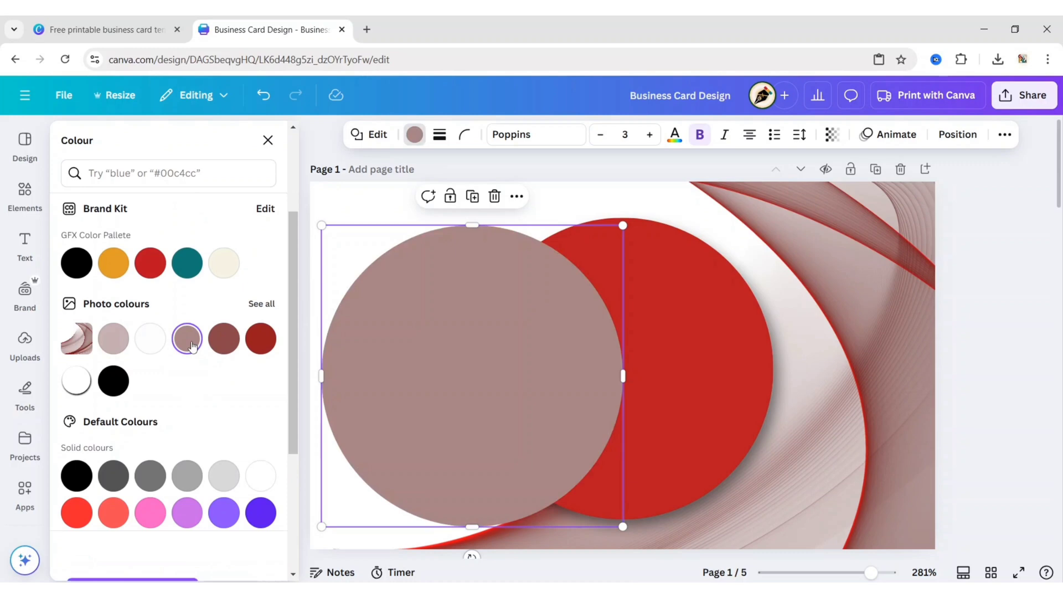
pyautogui.click(268, 137)
pyautogui.hotkey('ctrl', 'z')
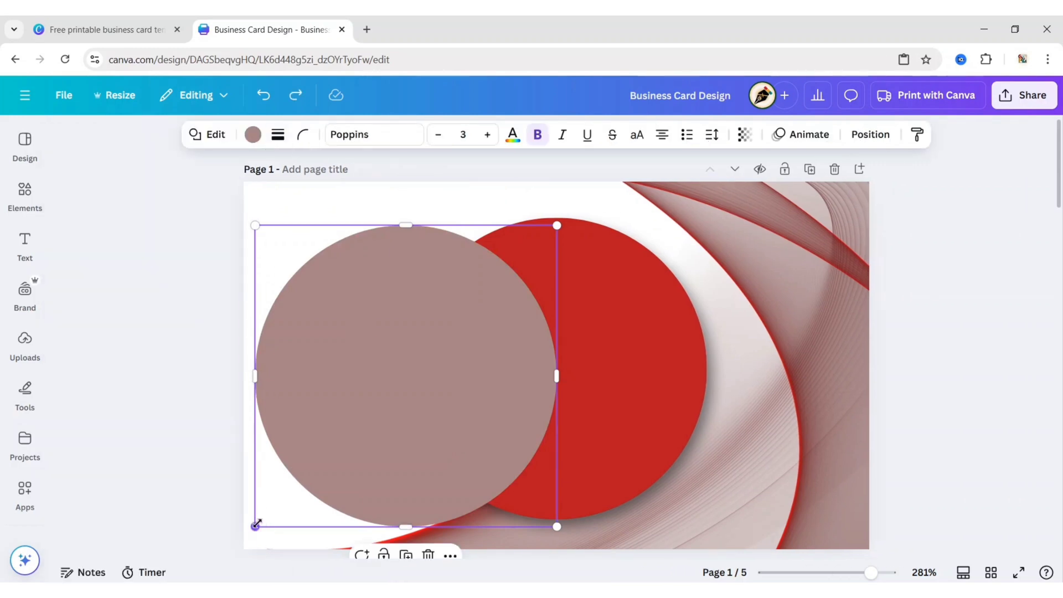
pyautogui.moveTo(257, 524); pyautogui.dragTo(348, 435)
pyautogui.moveTo(508, 292); pyautogui.dragTo(620, 331)
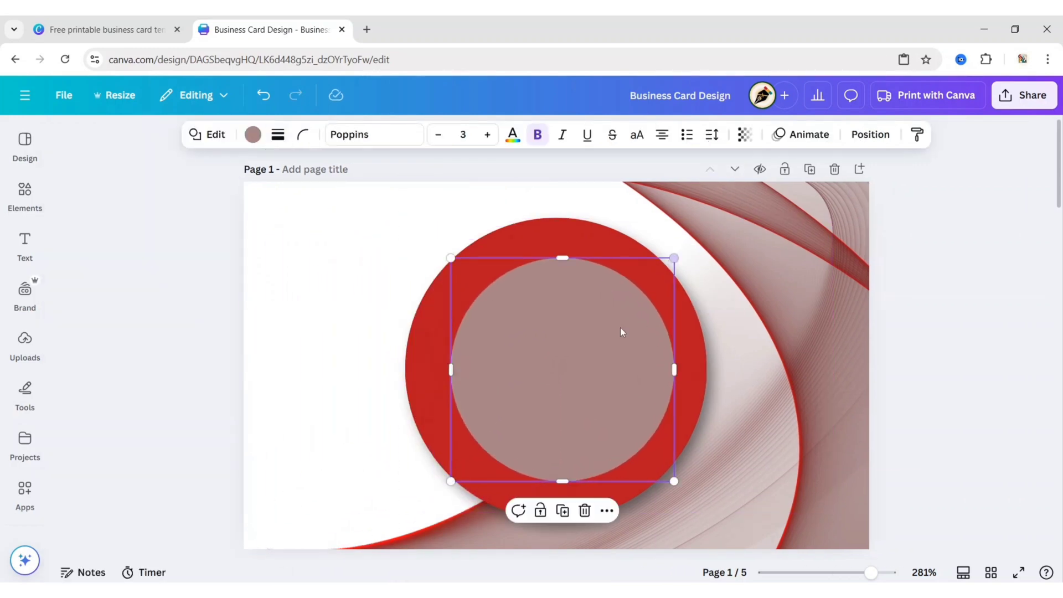
pyautogui.moveTo(566, 377); pyautogui.dragTo(560, 378)
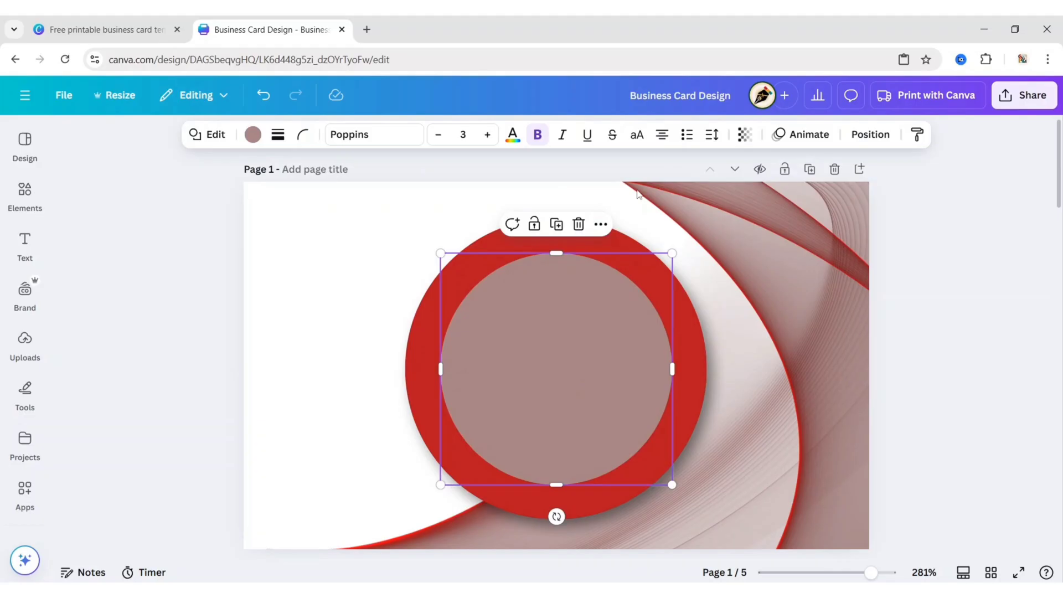
# Select the circle shadow image in the Layers list and duplicate it
pyautogui.click(870, 135)
pyautogui.click(232, 174)
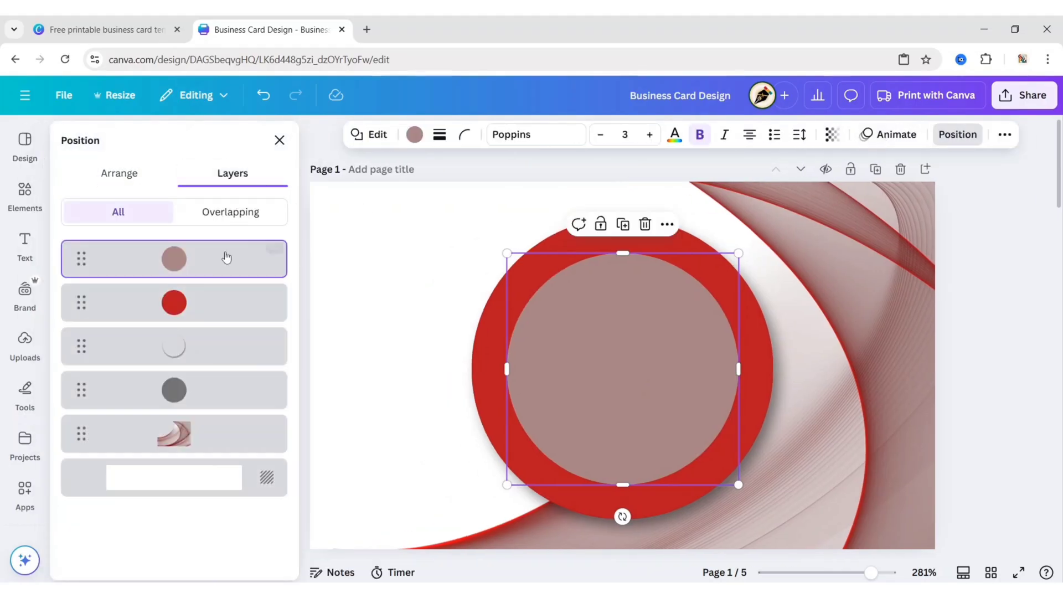
pyautogui.click(191, 357)
pyautogui.click(630, 188)
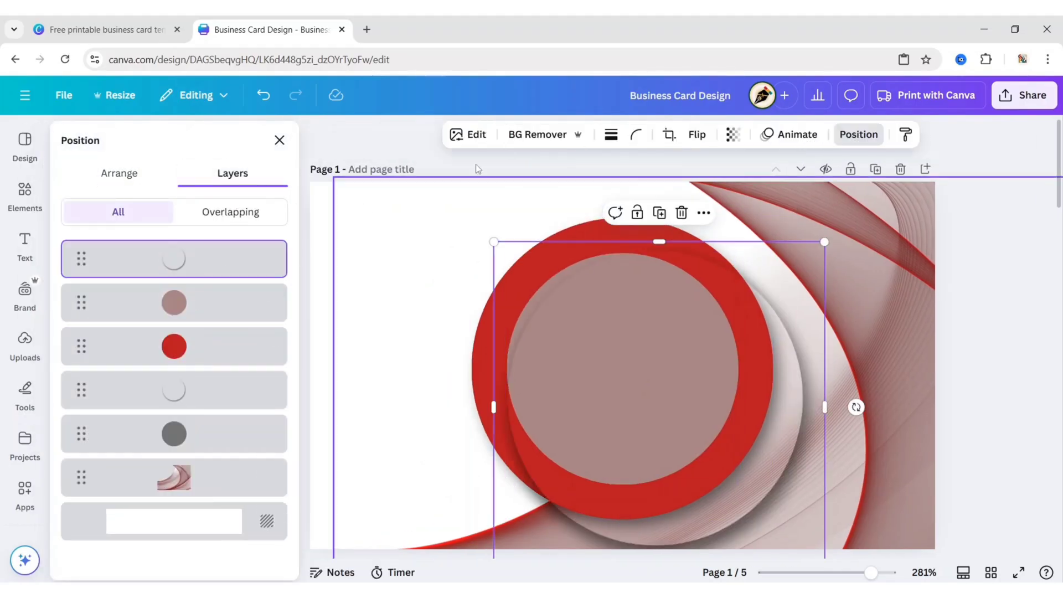
pyautogui.click(279, 140)
# Resize the shadow copy to 3.5 × 3.5 and centre it on the red ring
pyautogui.moveTo(667, 484); pyautogui.dragTo(600, 428)
pyautogui.moveTo(361, 513); pyautogui.dragTo(442, 435)
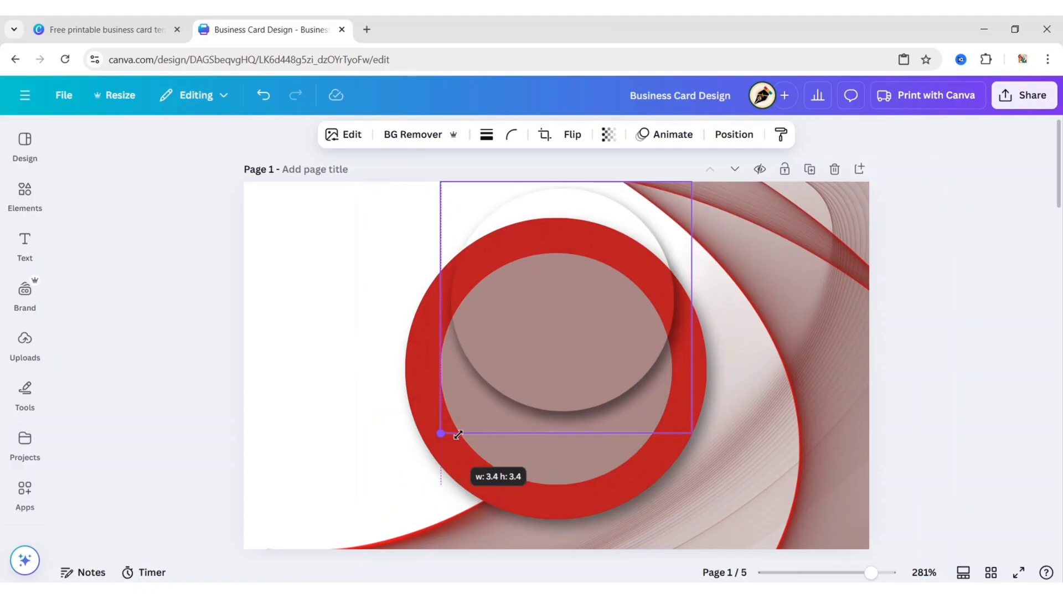
pyautogui.moveTo(560, 311); pyautogui.dragTo(544, 371)
pyautogui.moveTo(665, 487); pyautogui.dragTo(693, 496)
pyautogui.moveTo(553, 394); pyautogui.dragTo(551, 404)
pyautogui.moveTo(683, 254); pyautogui.dragTo(698, 252)
pyautogui.moveTo(560, 388); pyautogui.dragTo(576, 381)
pyautogui.click(174, 328)
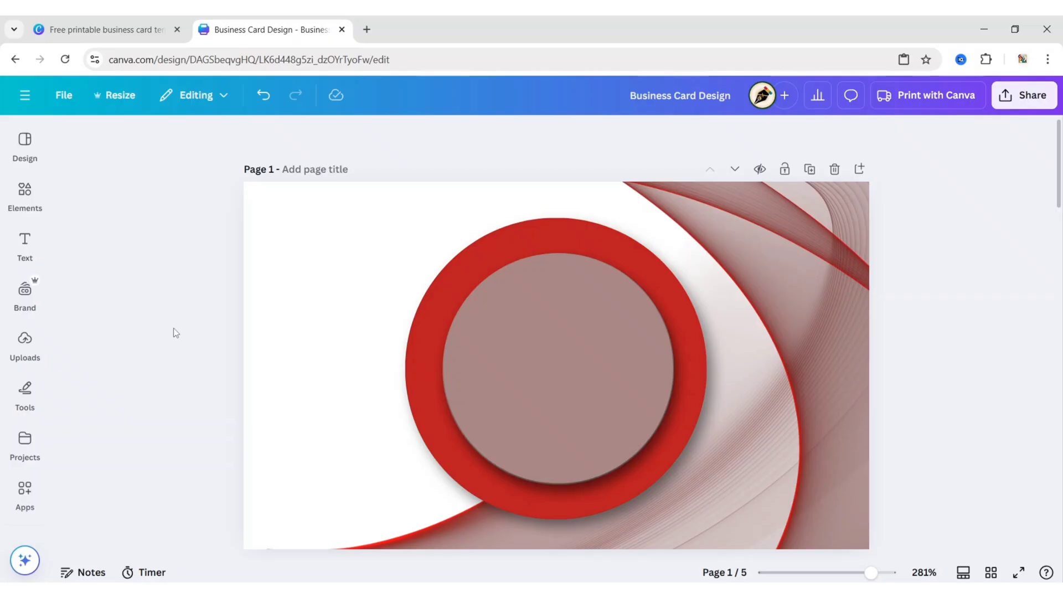
# Search Elements graphics for 'w letter logo' and add the teal W graphic
pyautogui.click(24, 194)
pyautogui.click(249, 140)
pyautogui.write('w')
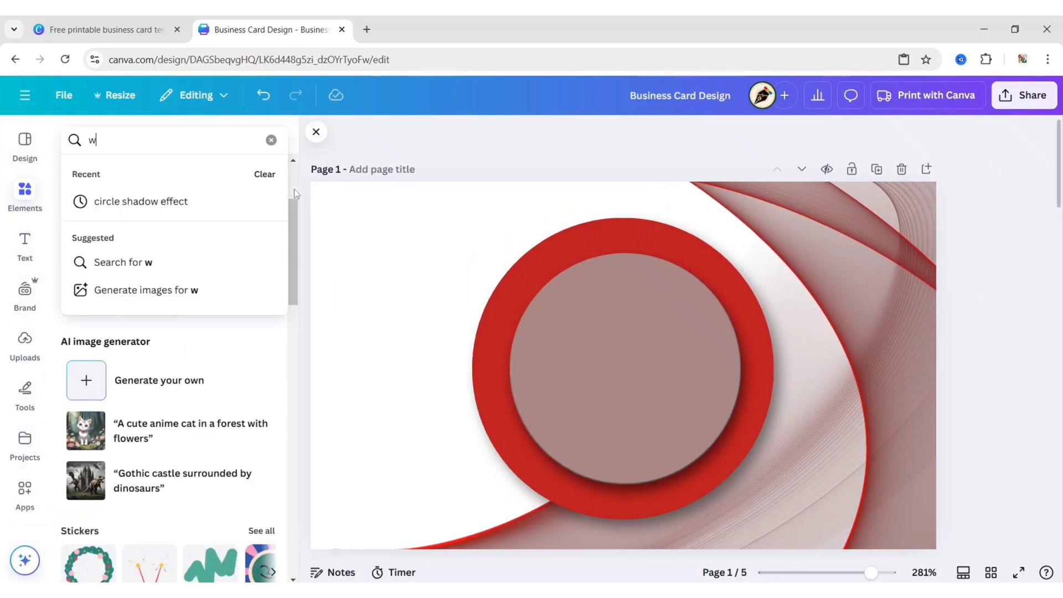
pyautogui.write(' letter logo')
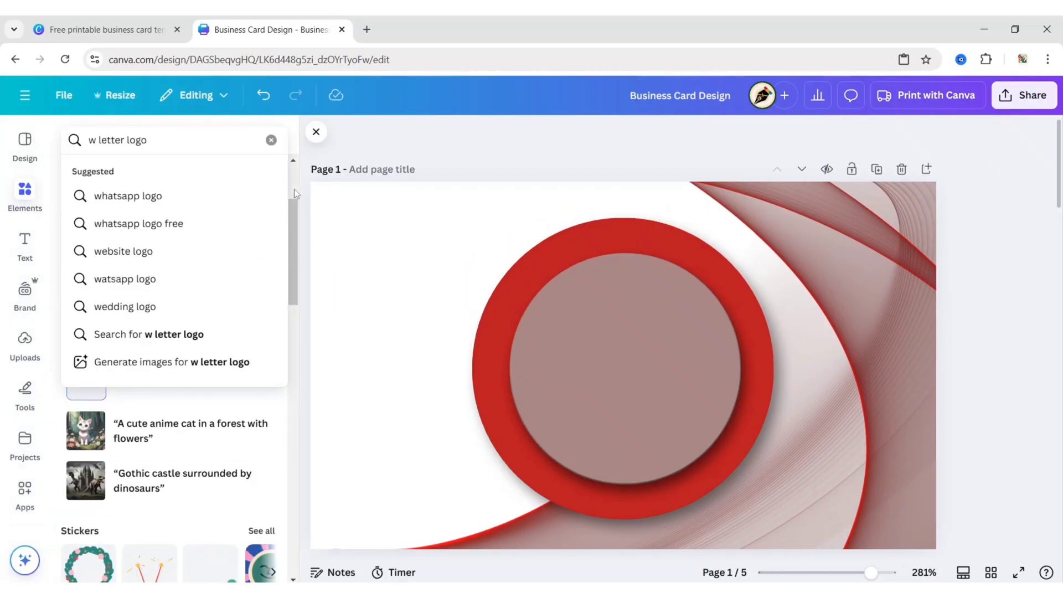
pyautogui.press('Return')
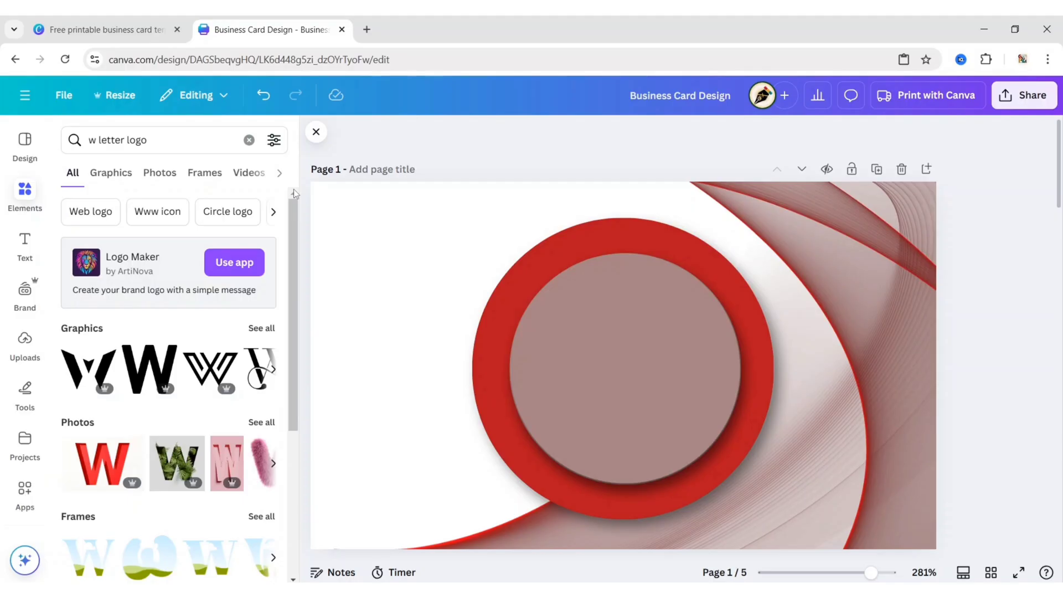
pyautogui.click(111, 173)
pyautogui.scroll(-3, 170, 366)
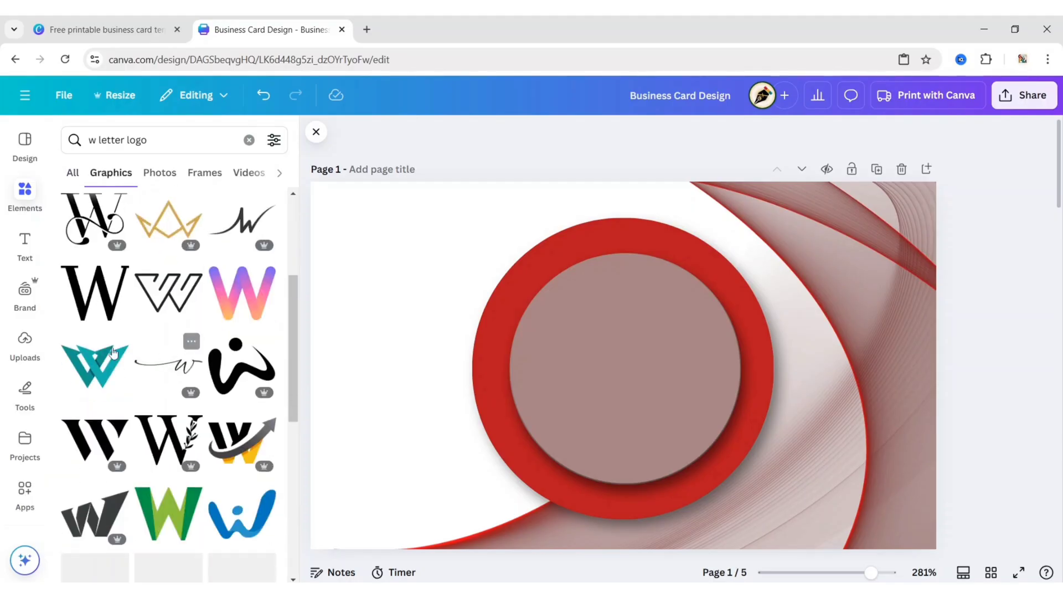
pyautogui.click(94, 365)
pyautogui.click(316, 133)
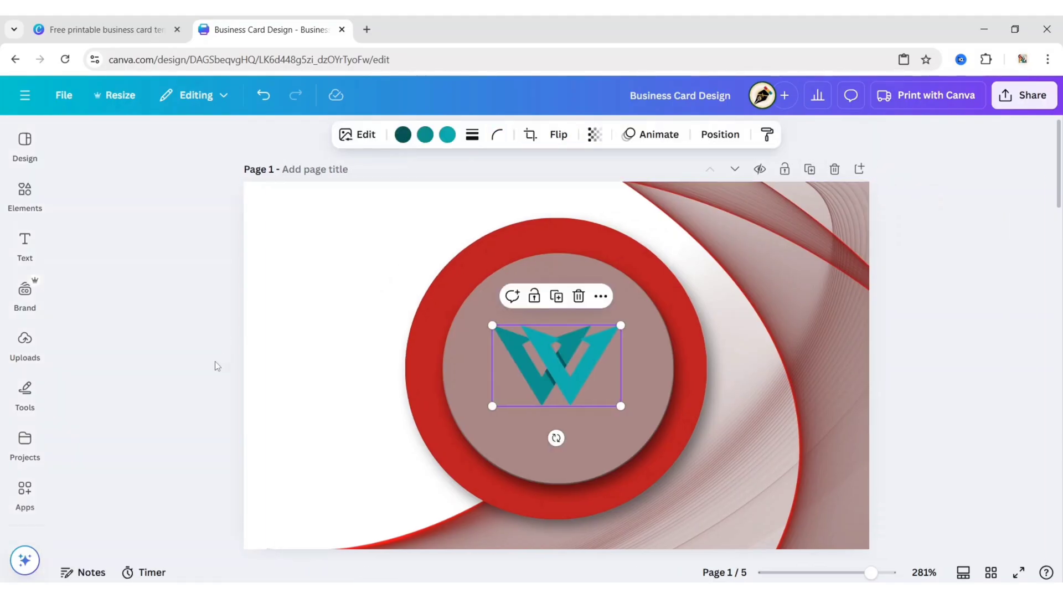
# Recolour both parts of the W logo white
pyautogui.click(425, 133)
pyautogui.click(150, 281)
pyautogui.click(572, 135)
pyautogui.click(150, 281)
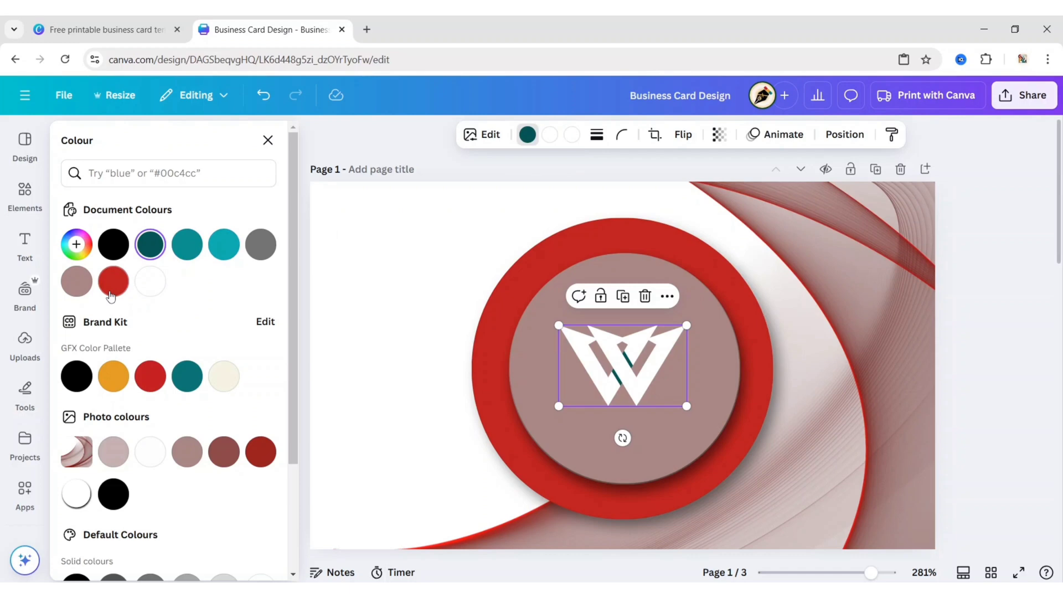
# Add a heading text box reading 'Wardiere'
pyautogui.click(268, 140)
pyautogui.click(25, 243)
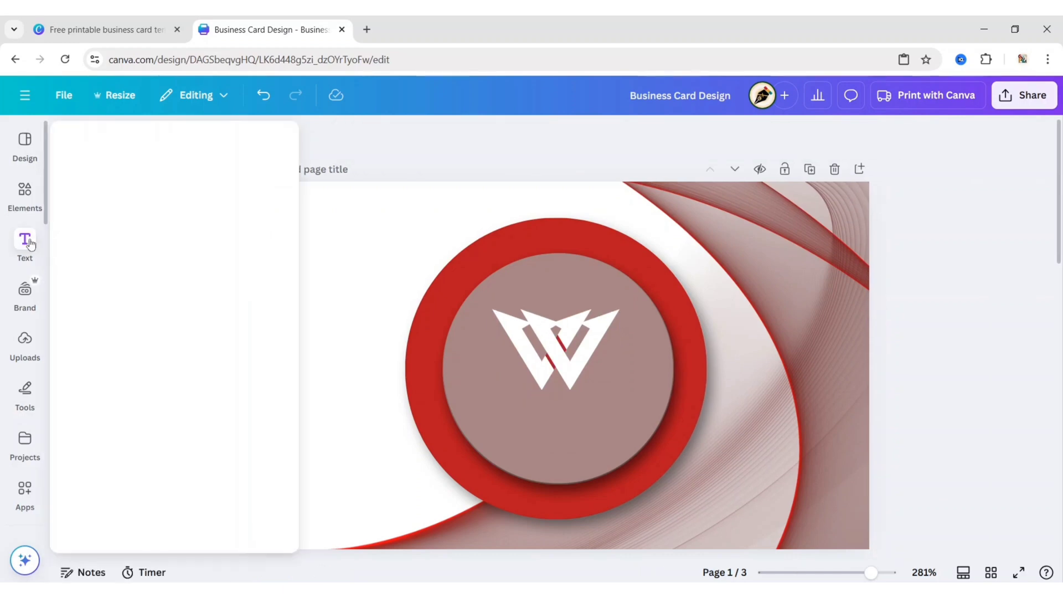
pyautogui.click(141, 275)
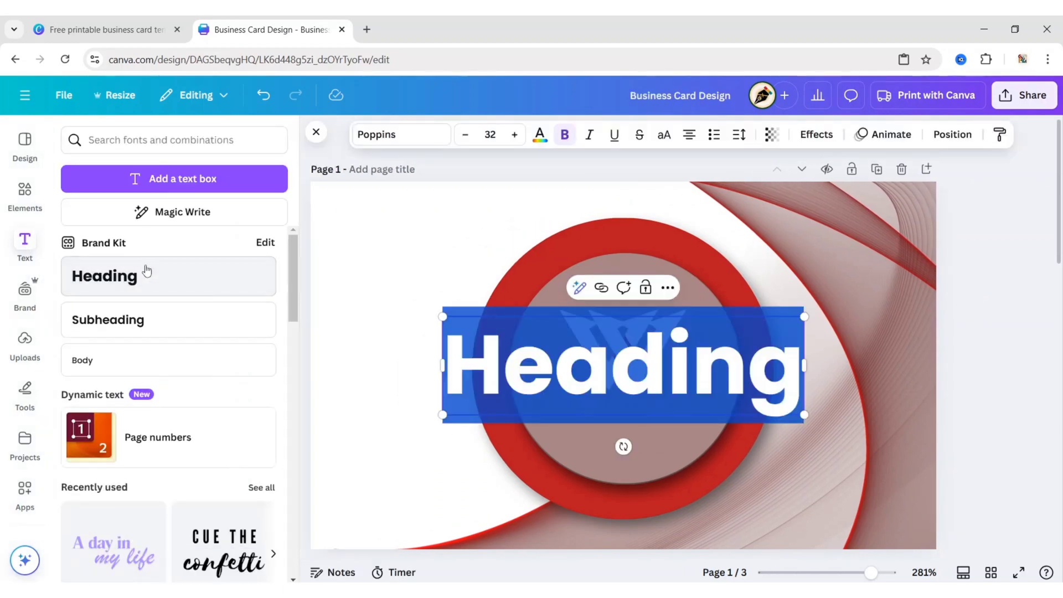
pyautogui.click(316, 132)
pyautogui.write('Ward')
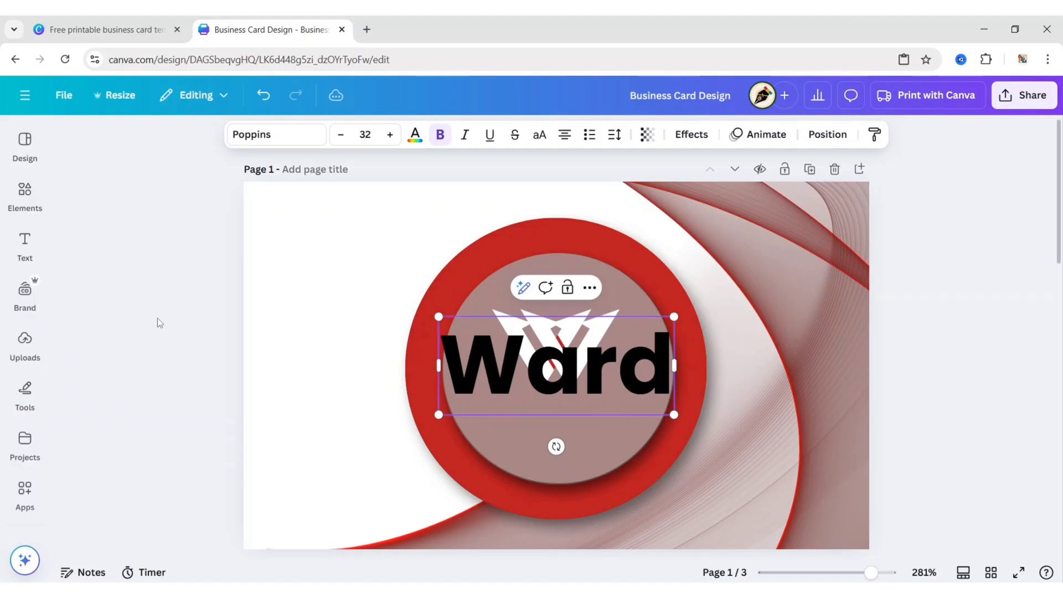
pyautogui.write('iere')
# Set the heading font to Nourd Heavy and make it uppercase
pyautogui.click(271, 134)
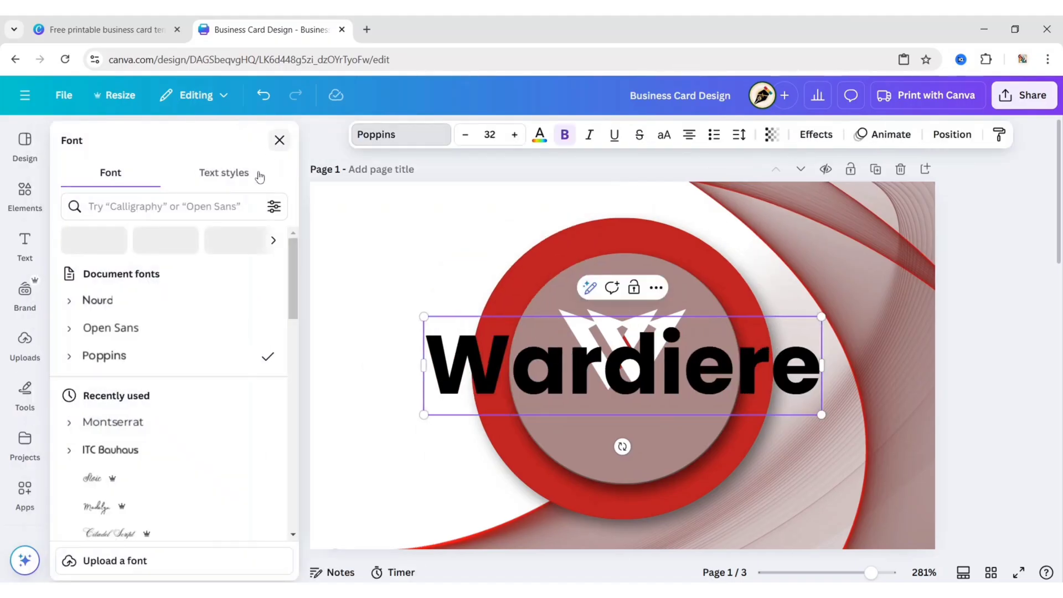
pyautogui.click(98, 300)
pyautogui.click(69, 300)
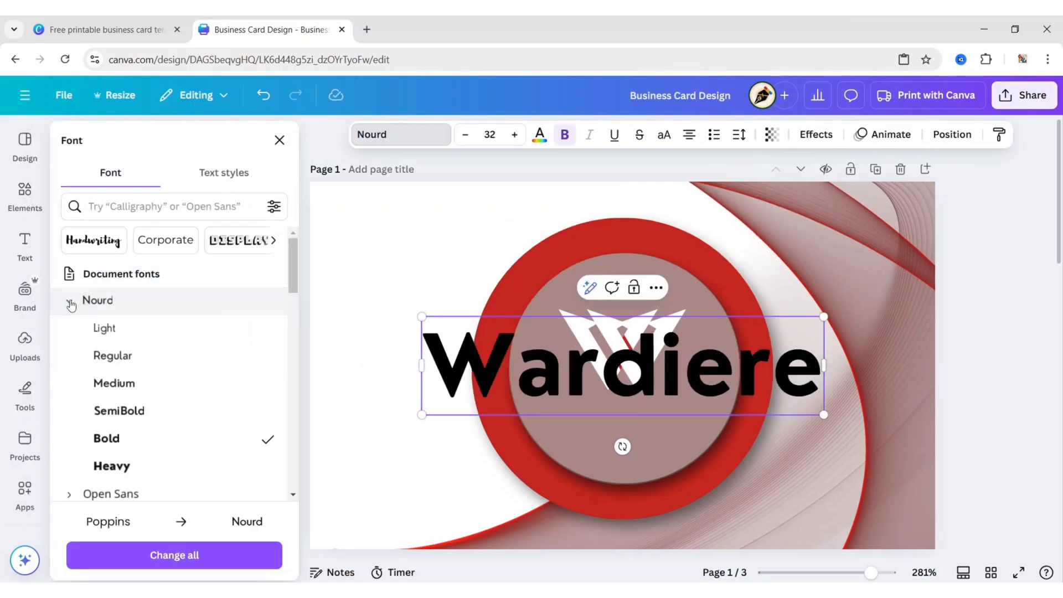
pyautogui.click(139, 465)
pyautogui.click(279, 141)
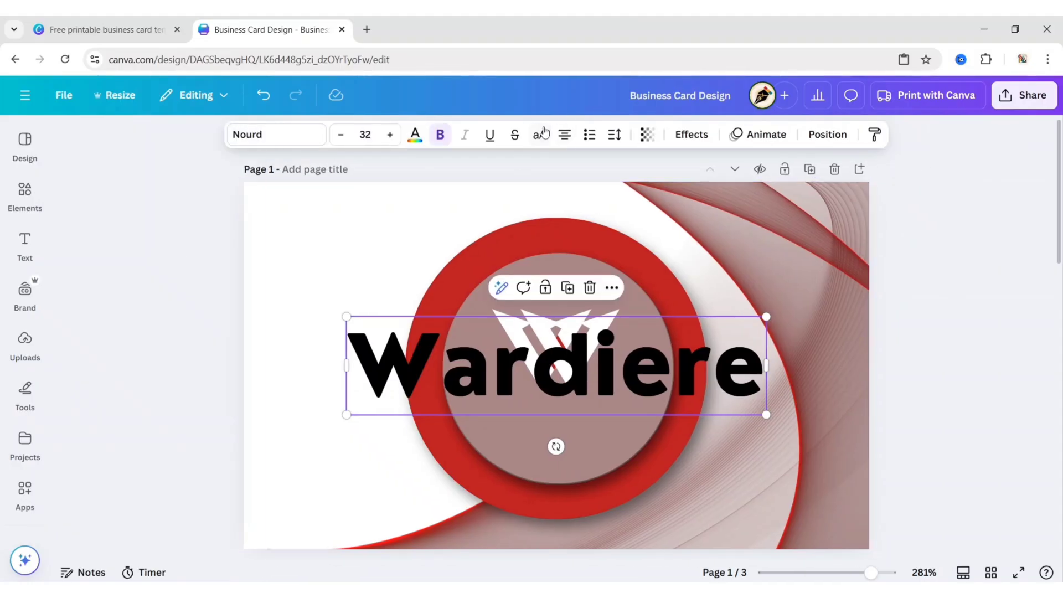
pyautogui.click(540, 134)
pyautogui.click(370, 134)
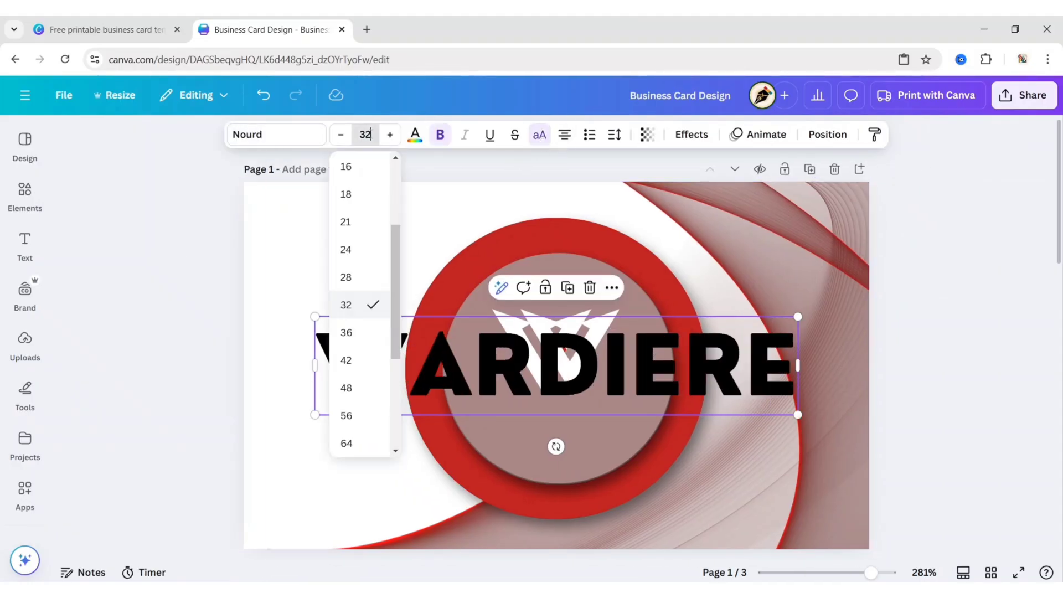
# Set WARDIERE to size 8 and move it below the W logo
pyautogui.write('8')
pyautogui.click(188, 207)
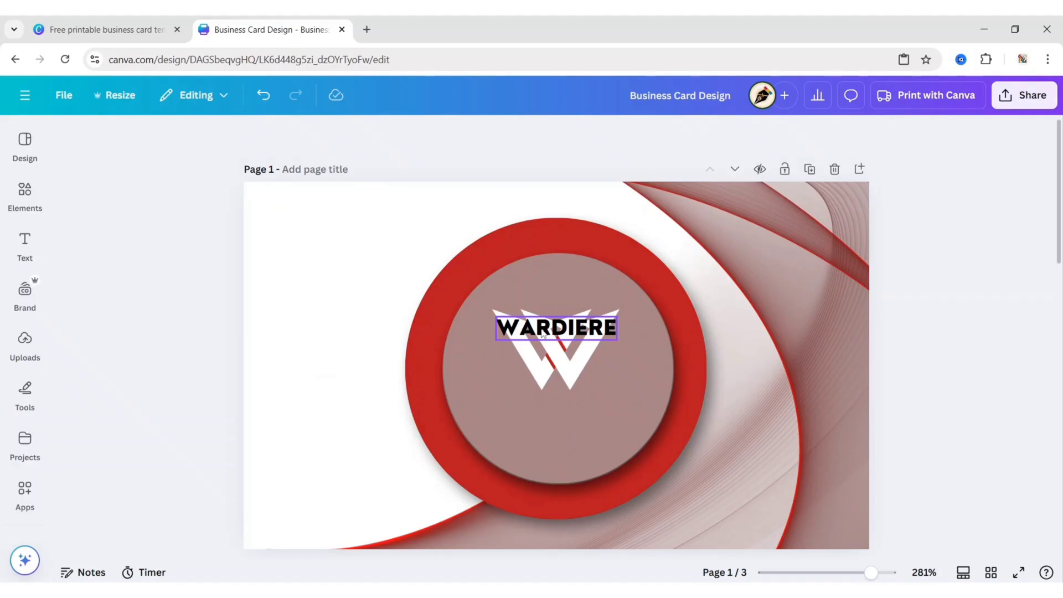
pyautogui.click(557, 333)
pyautogui.moveTo(557, 333); pyautogui.dragTo(557, 404)
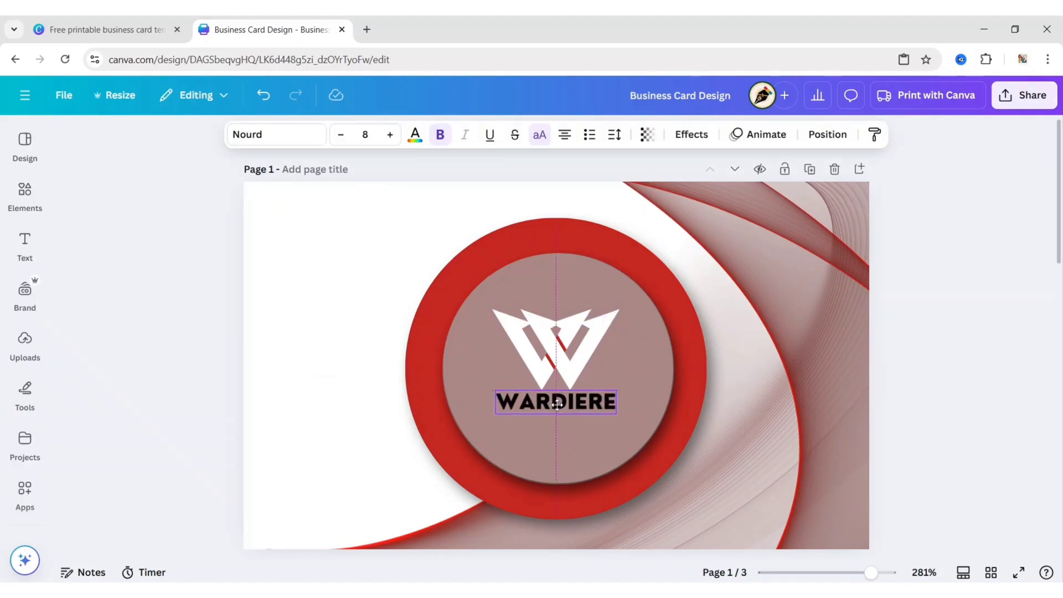
# Make WARDIERE white, widen its letter spacing, and centre it under the logo
pyautogui.click(415, 134)
pyautogui.click(268, 247)
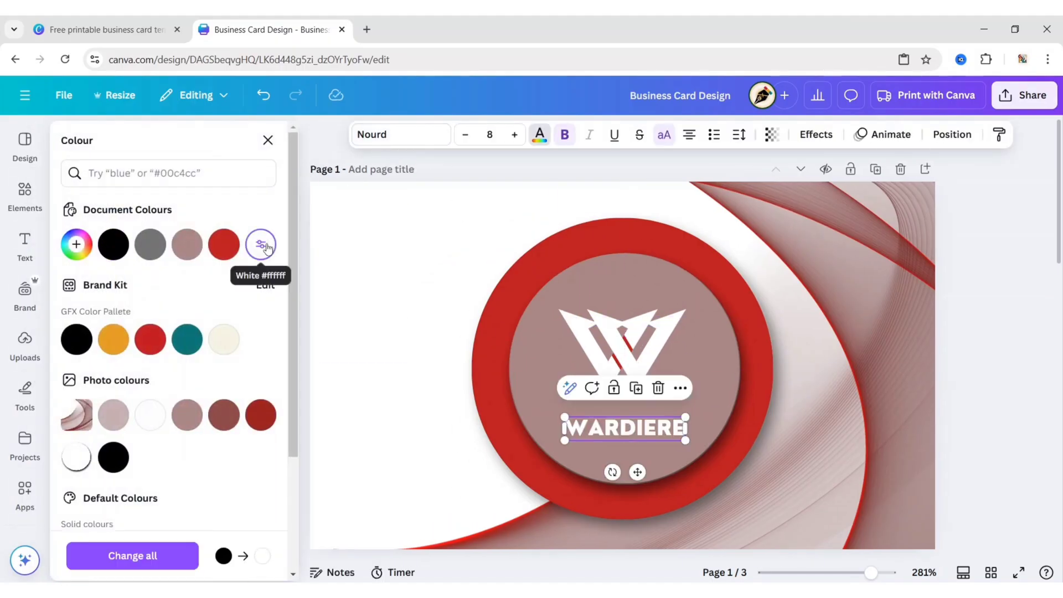
pyautogui.click(268, 140)
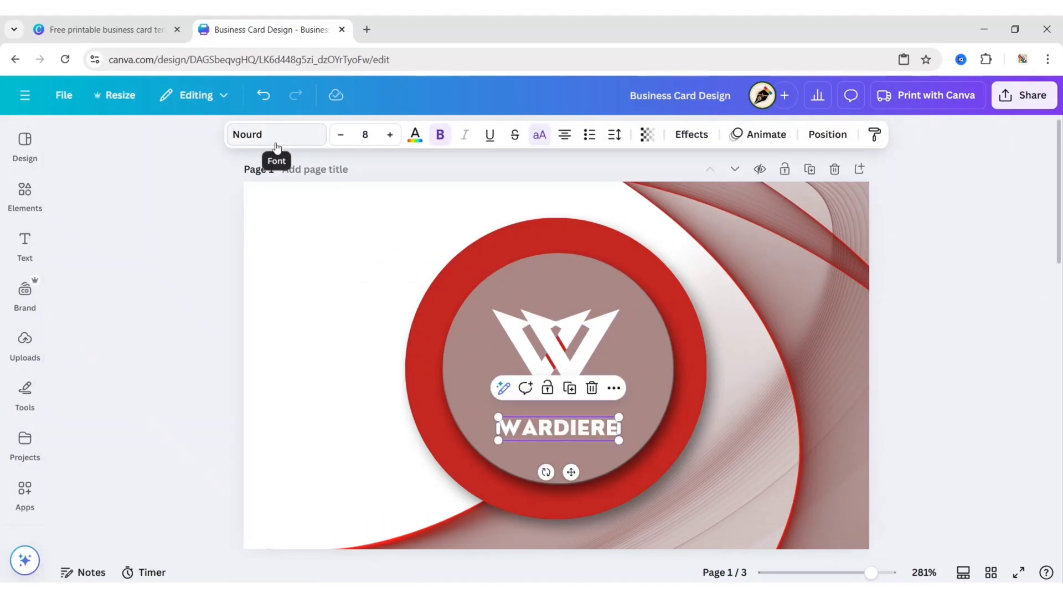
pyautogui.click(616, 135)
pyautogui.moveTo(564, 193); pyautogui.dragTo(571, 192)
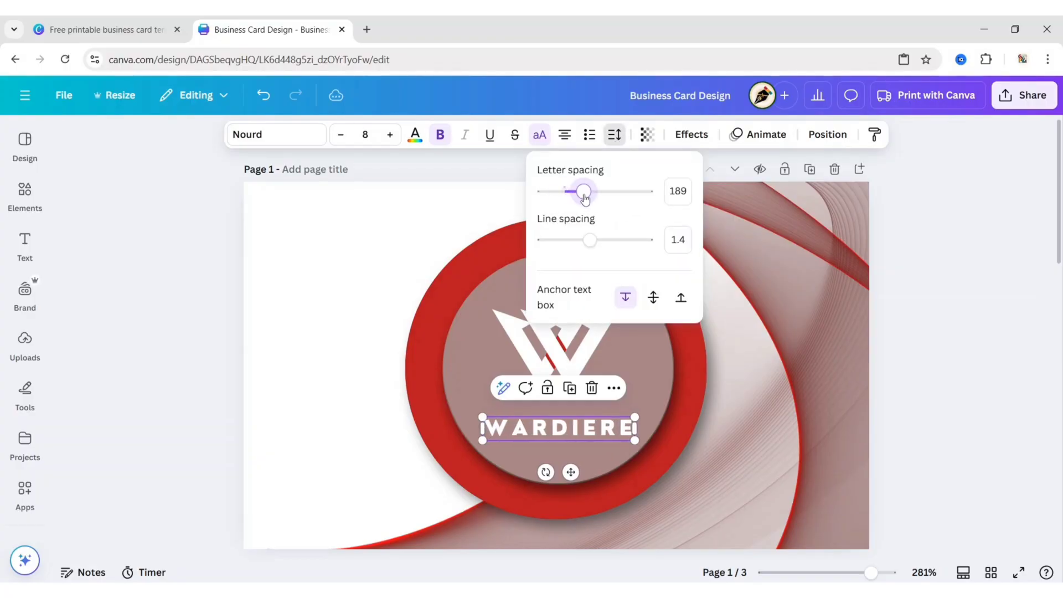
pyautogui.click(852, 401)
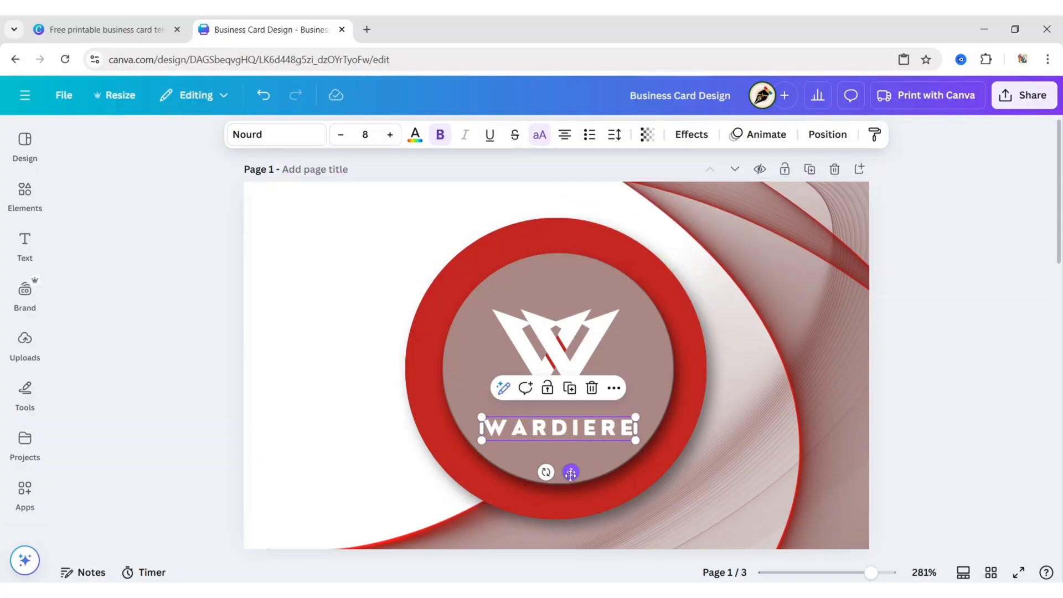
pyautogui.moveTo(571, 471); pyautogui.dragTo(571, 469)
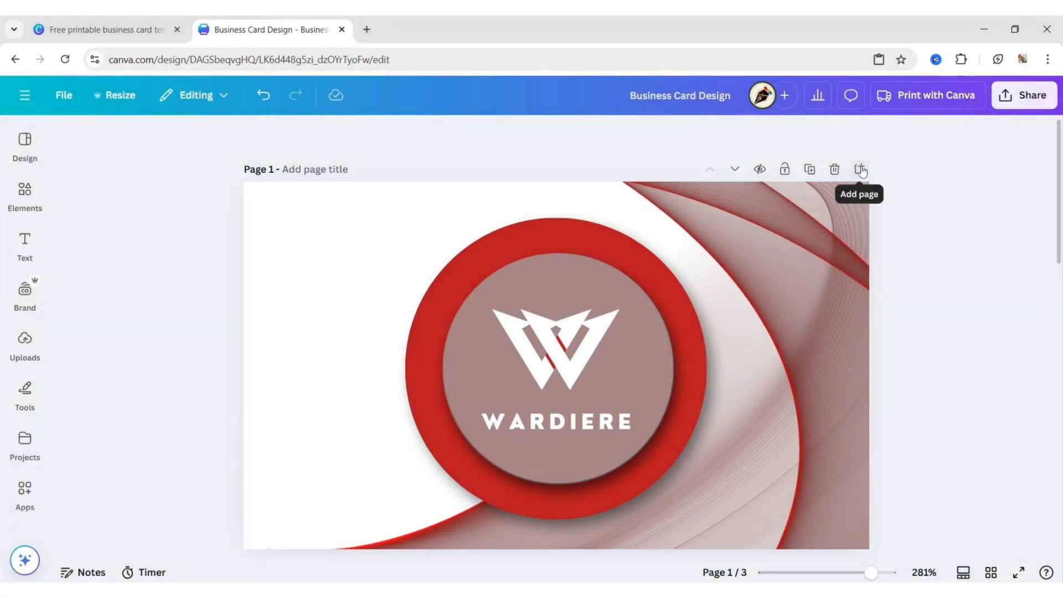
# Add a blank page 2 and insert the red wave photo, background removed and flipped vertically
pyautogui.click(860, 170)
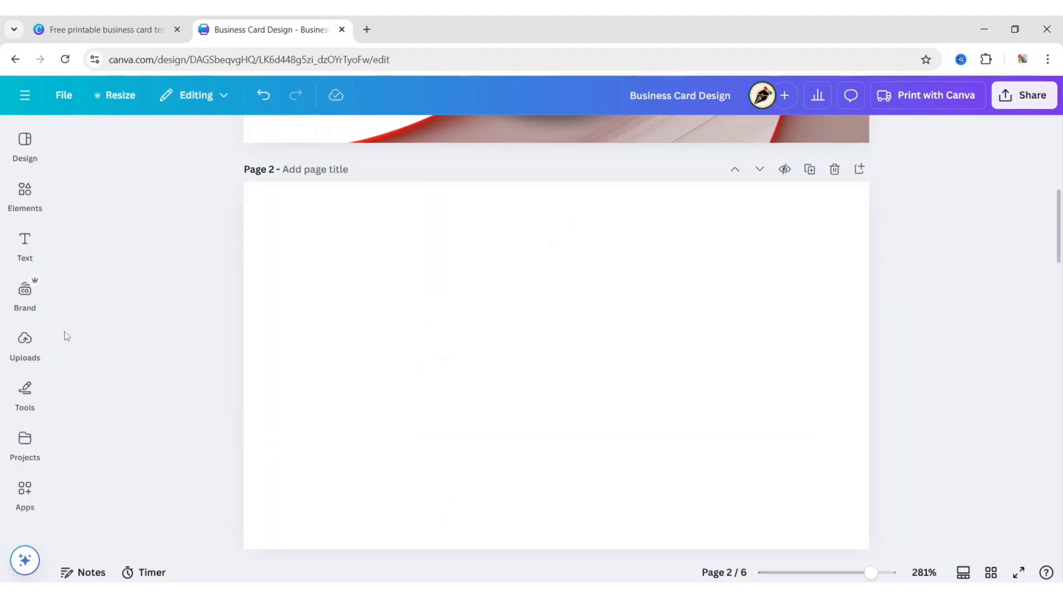
pyautogui.scroll(-3, 24, 332)
pyautogui.click(24, 343)
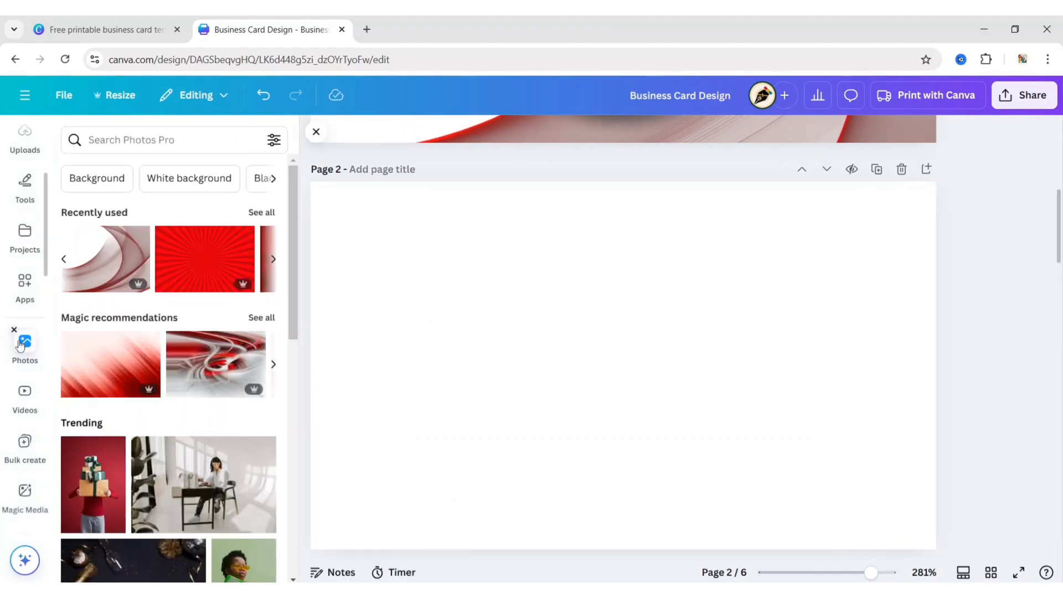
pyautogui.click(112, 263)
pyautogui.click(315, 133)
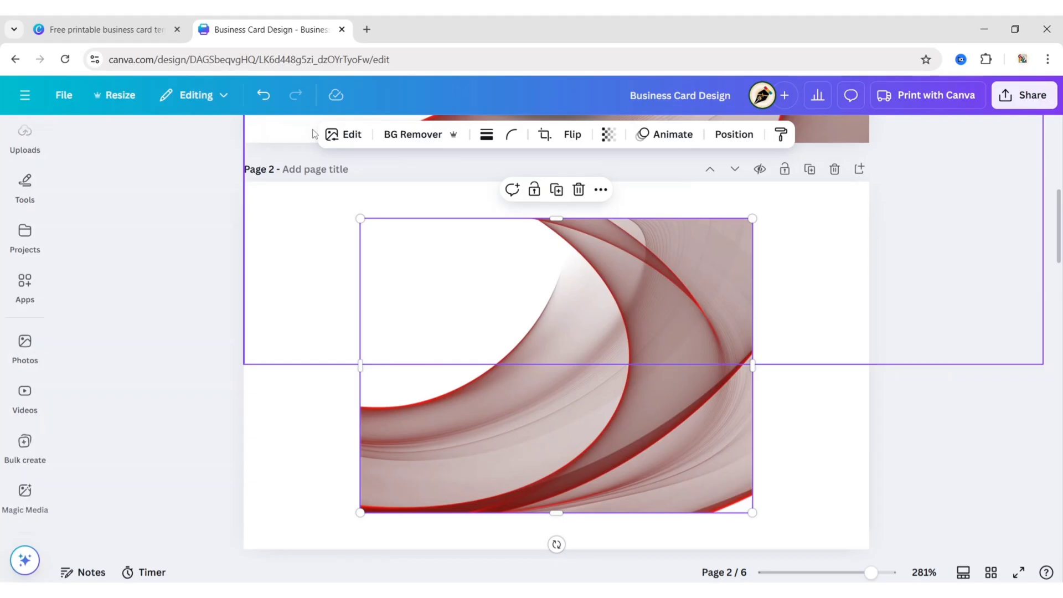
pyautogui.click(421, 134)
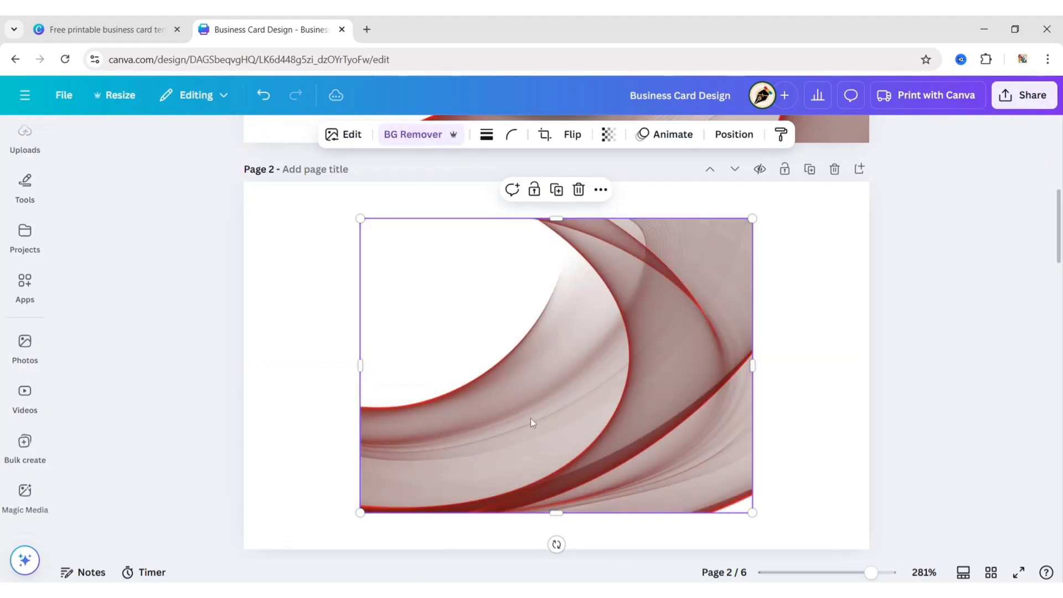
pyautogui.click(573, 134)
pyautogui.click(587, 200)
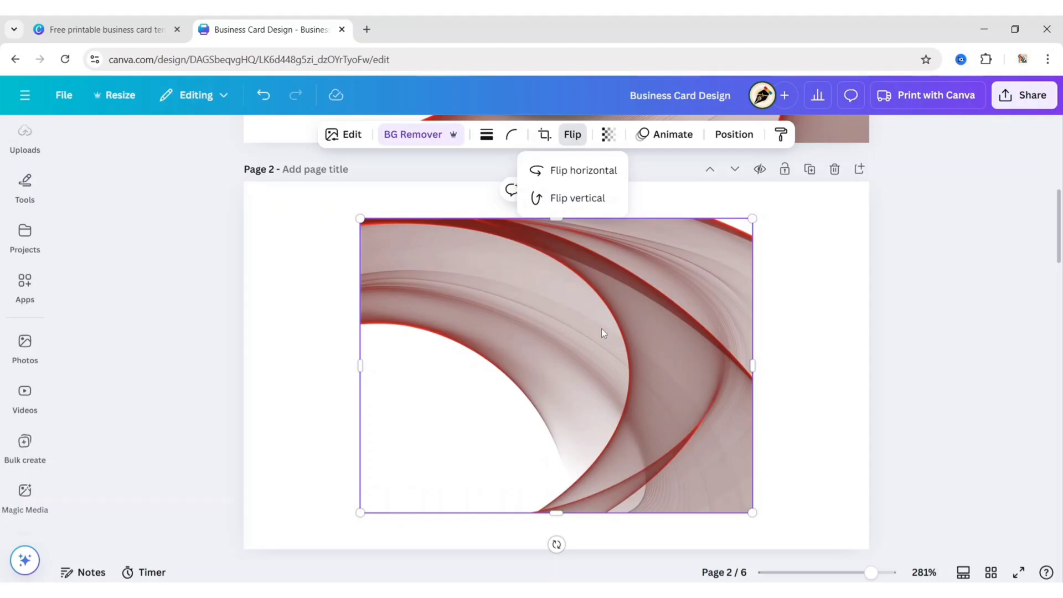
# Move, enlarge and rotate the wave image so its white curve spans most of page 2
pyautogui.moveTo(601, 328); pyautogui.dragTo(718, 317)
pyautogui.moveTo(673, 523); pyautogui.dragTo(757, 332)
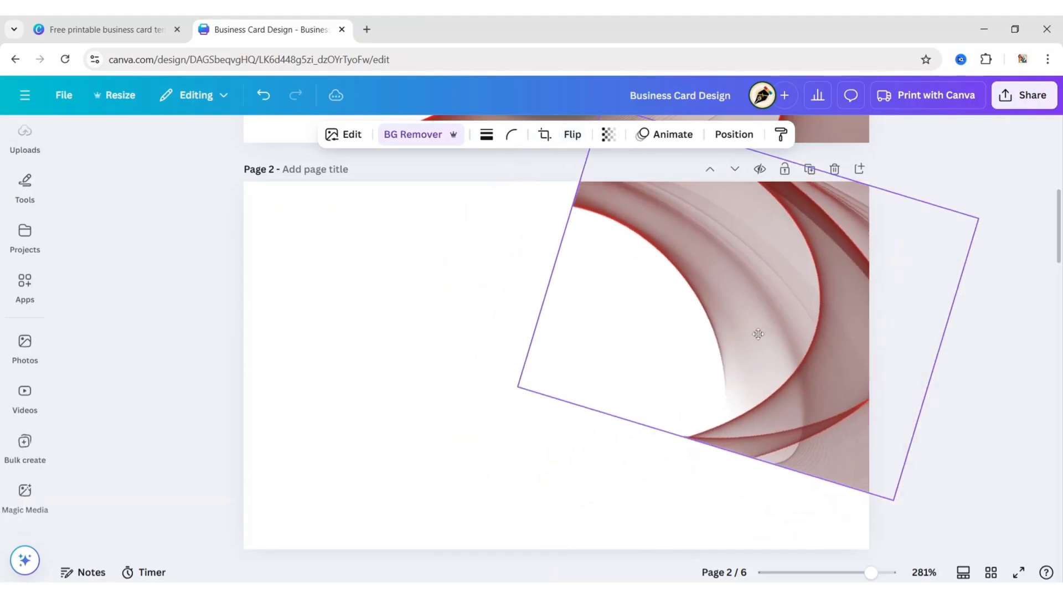
pyautogui.moveTo(878, 503); pyautogui.dragTo(1021, 569)
pyautogui.moveTo(489, 465); pyautogui.dragTo(351, 439)
pyautogui.moveTo(783, 316); pyautogui.dragTo(769, 358)
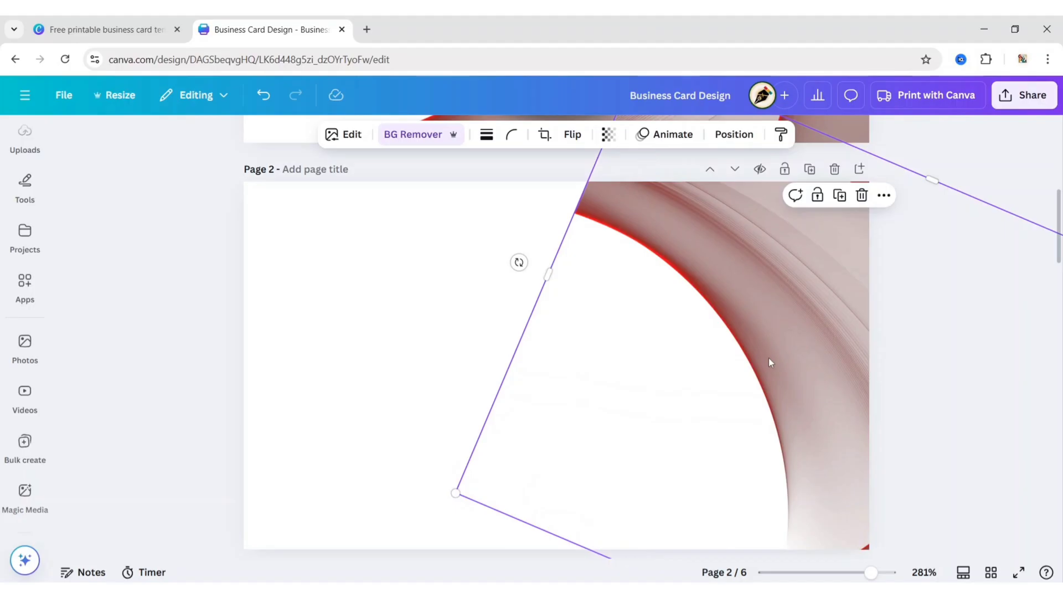
pyautogui.moveTo(518, 261); pyautogui.dragTo(548, 217)
pyautogui.moveTo(483, 443); pyautogui.dragTo(562, 232)
pyautogui.moveTo(809, 307); pyautogui.dragTo(802, 305)
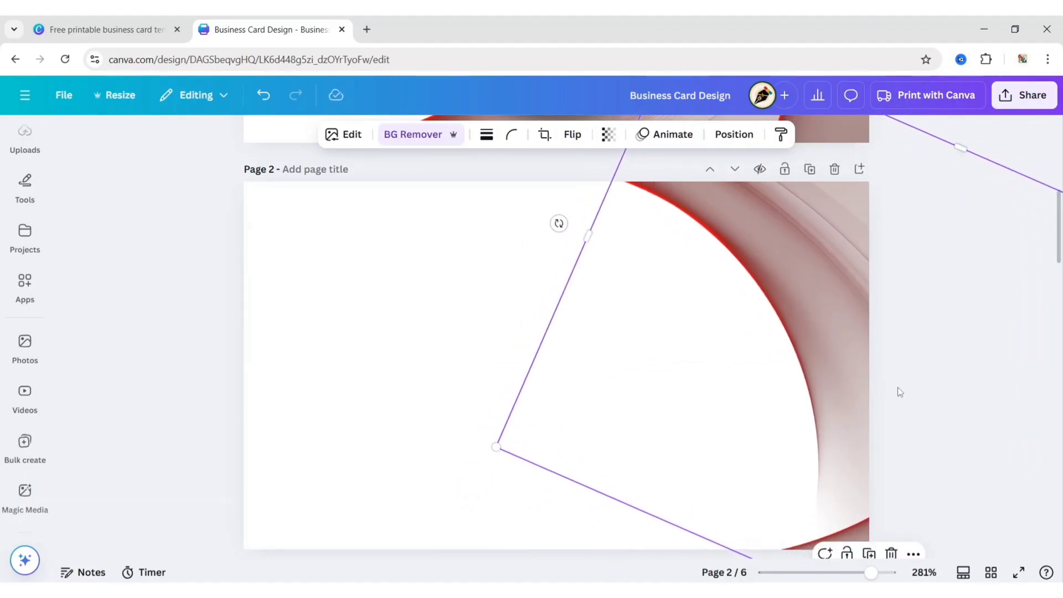
pyautogui.click(143, 369)
pyautogui.click(826, 208)
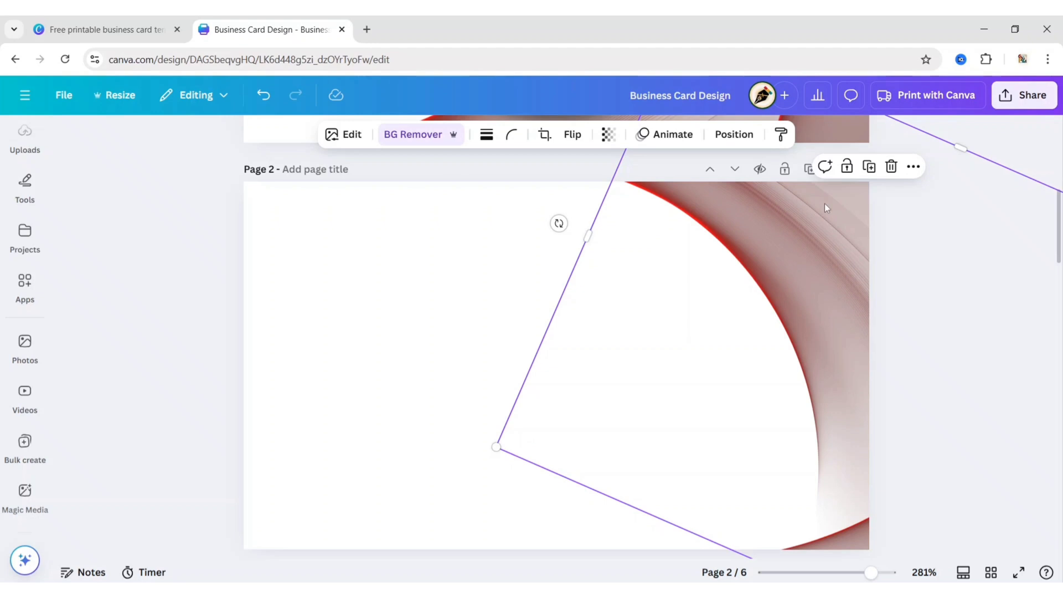
# Duplicate the wave image, move the copy left and flip it horizontally
pyautogui.click(868, 168)
pyautogui.moveTo(843, 343); pyautogui.dragTo(432, 347)
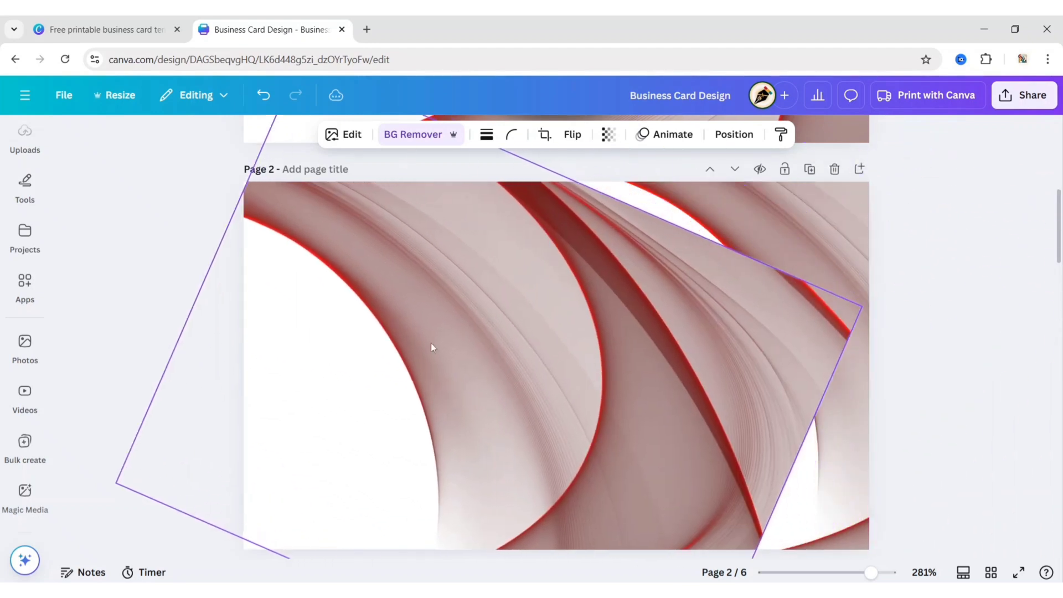
pyautogui.click(571, 135)
pyautogui.click(570, 182)
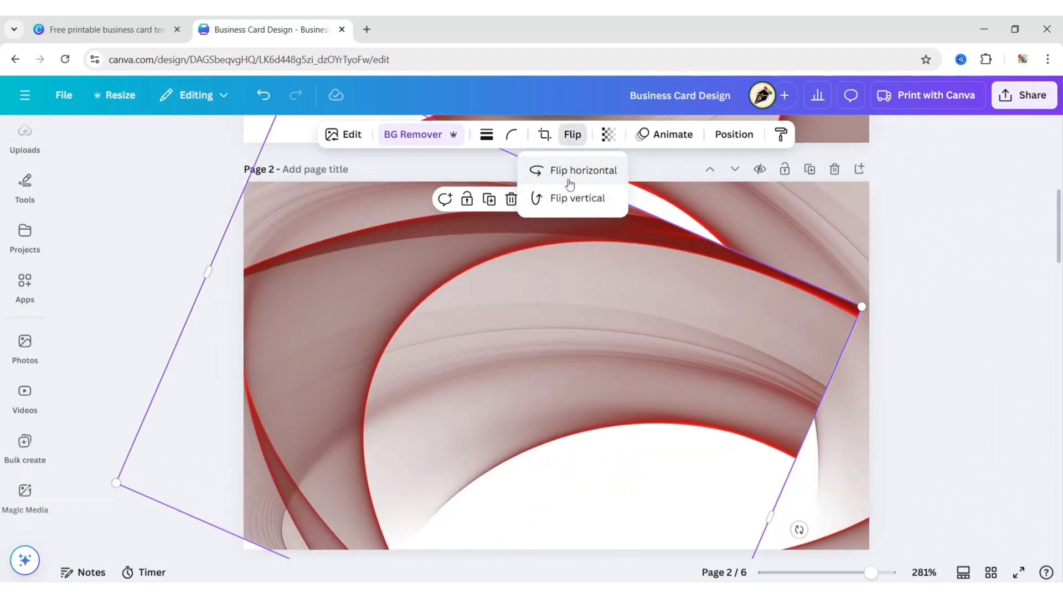
# Rotate the copy to -23.6 degrees and move it left and up into place
pyautogui.click(727, 135)
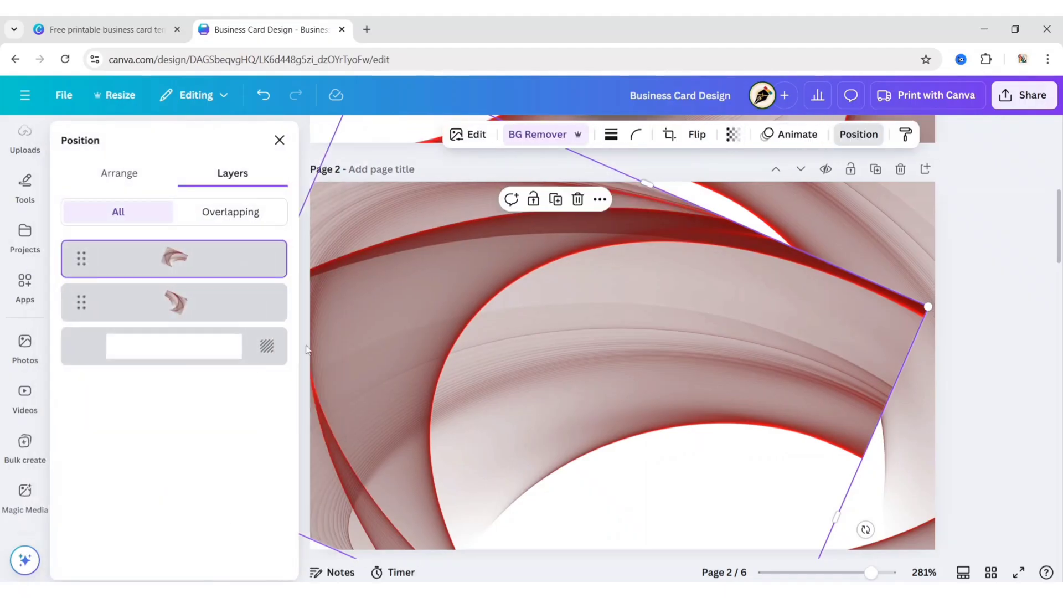
pyautogui.click(118, 173)
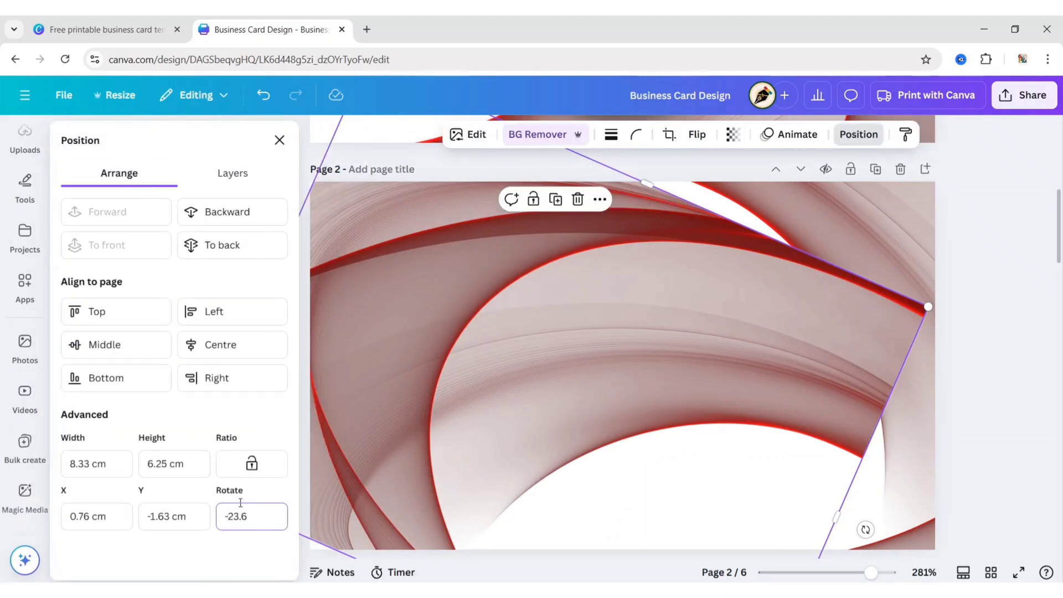
pyautogui.click(240, 503)
pyautogui.write('-23.6')
pyautogui.press('Return')
pyautogui.click(279, 140)
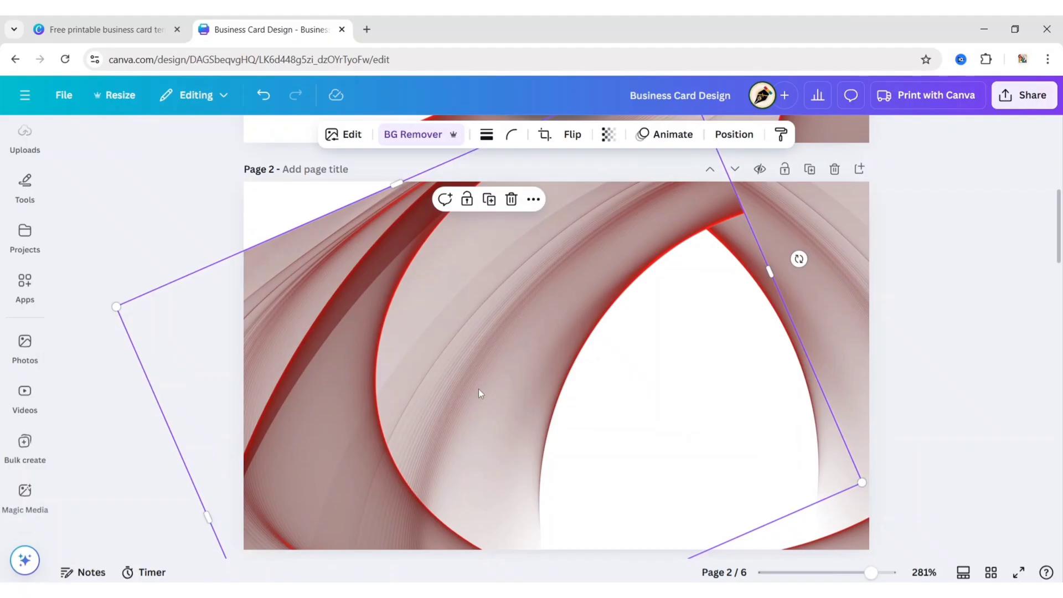
pyautogui.moveTo(482, 391); pyautogui.dragTo(249, 370)
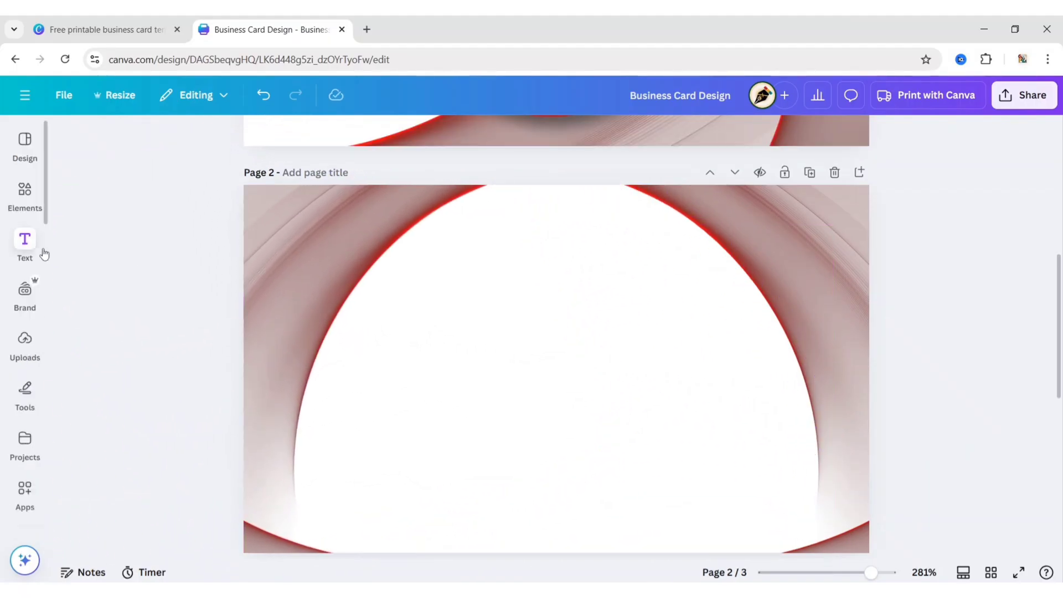
# Add a heading on page 2 with the cardholder's name in Nourd Heavy
pyautogui.click(33, 247)
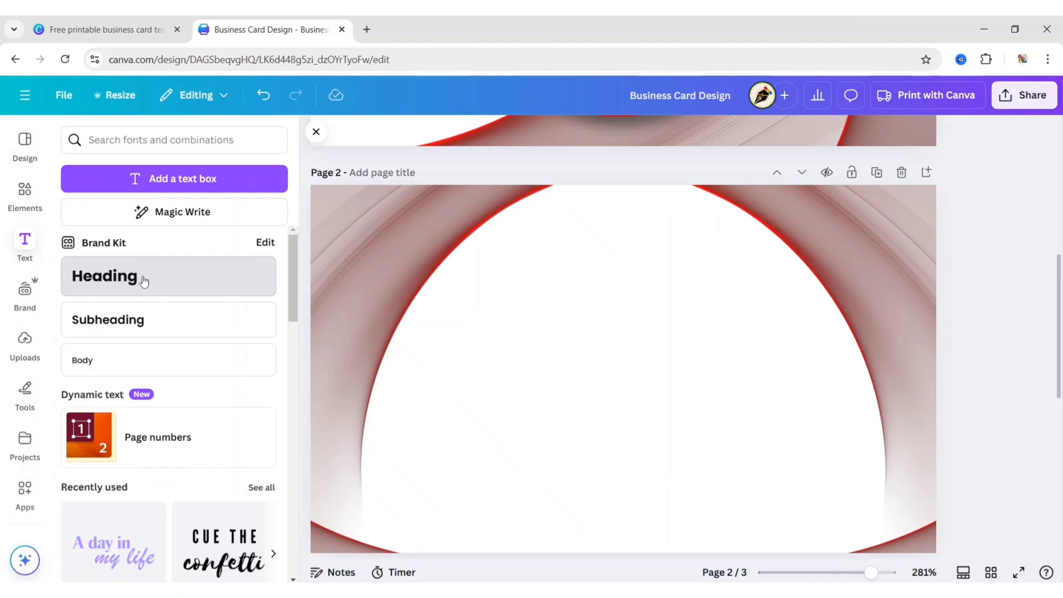
pyautogui.click(143, 277)
pyautogui.click(315, 134)
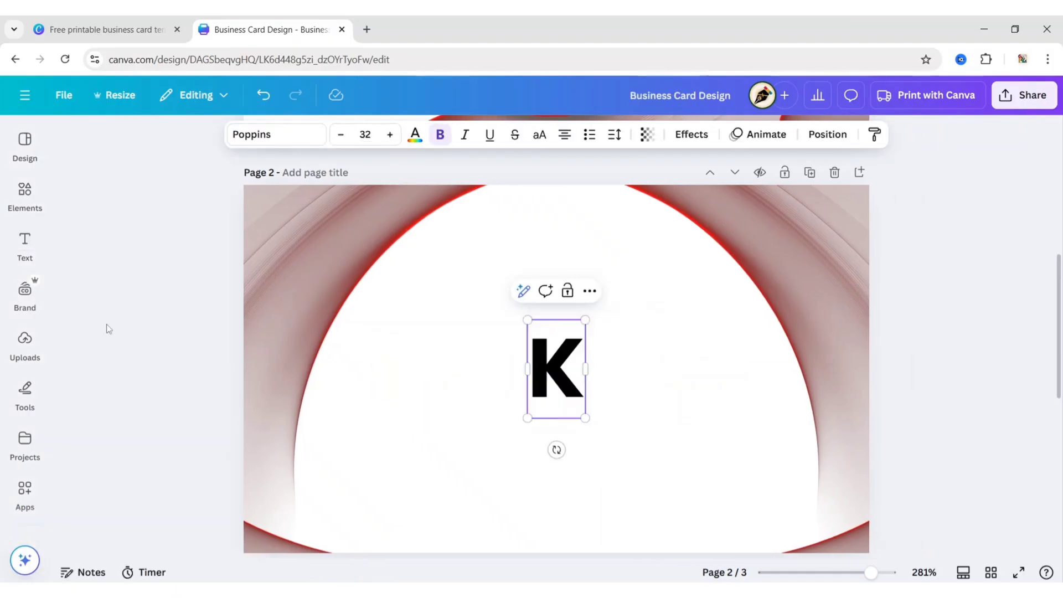
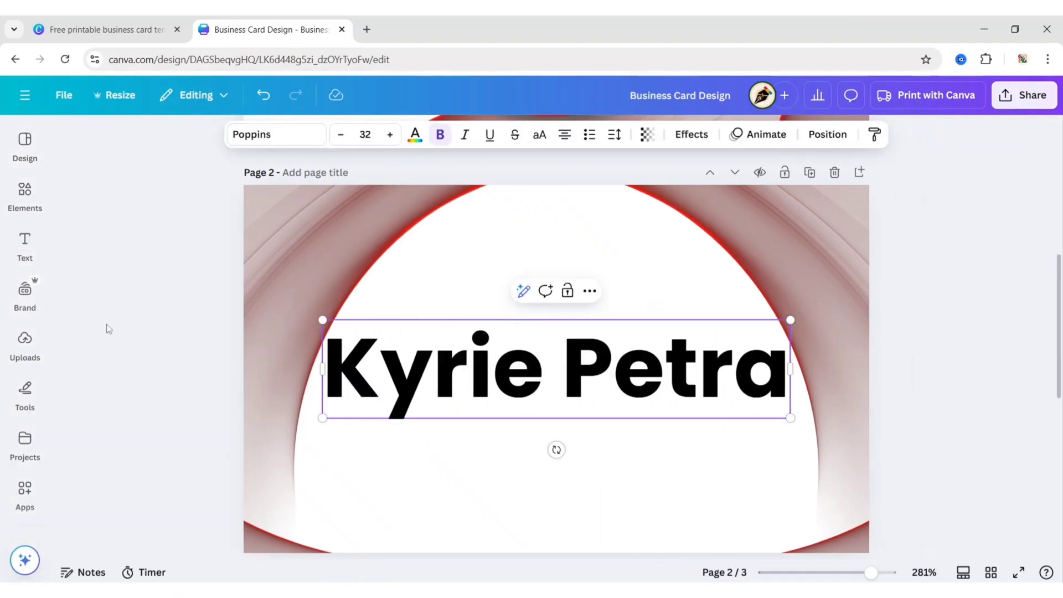
pyautogui.click(277, 134)
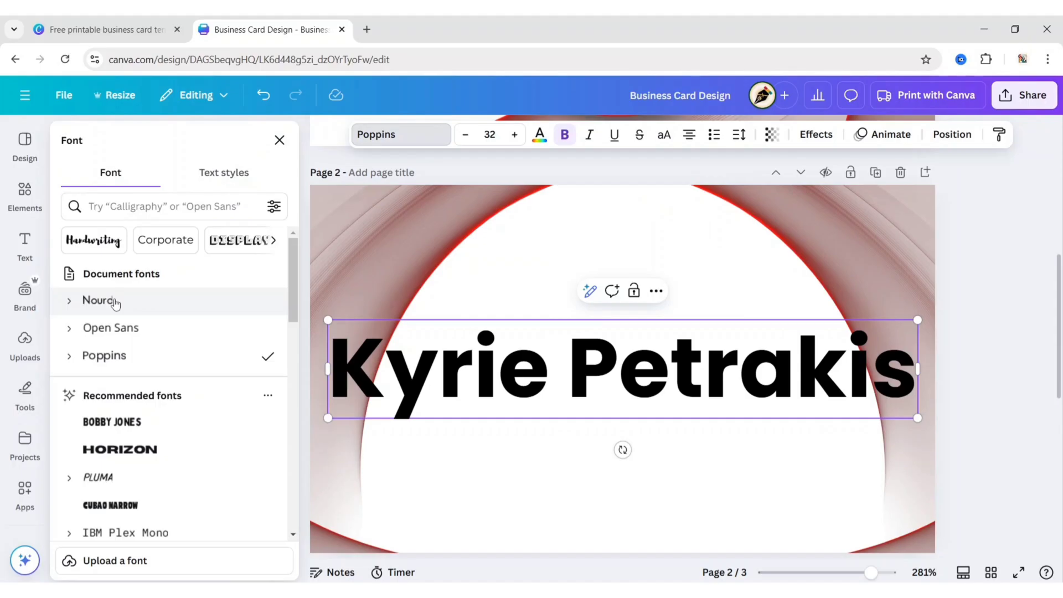
pyautogui.click(113, 301)
pyautogui.click(69, 300)
pyautogui.click(151, 470)
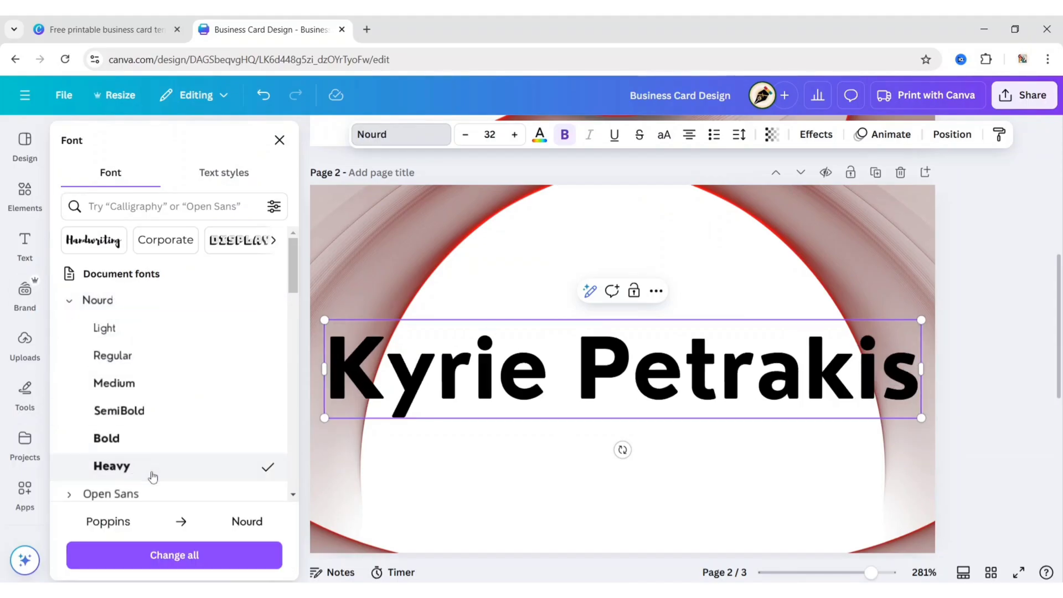
pyautogui.click(280, 140)
# Set the name to size 15, move it near the card's top, and colour it red
pyautogui.click(366, 134)
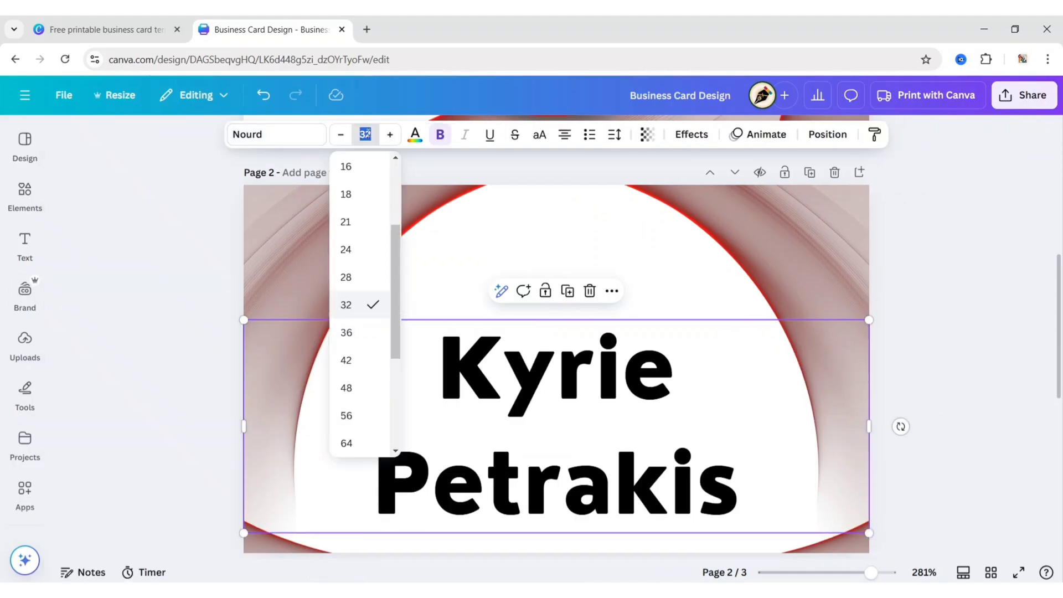
pyautogui.click(365, 134)
pyautogui.write('15')
pyautogui.press('Return')
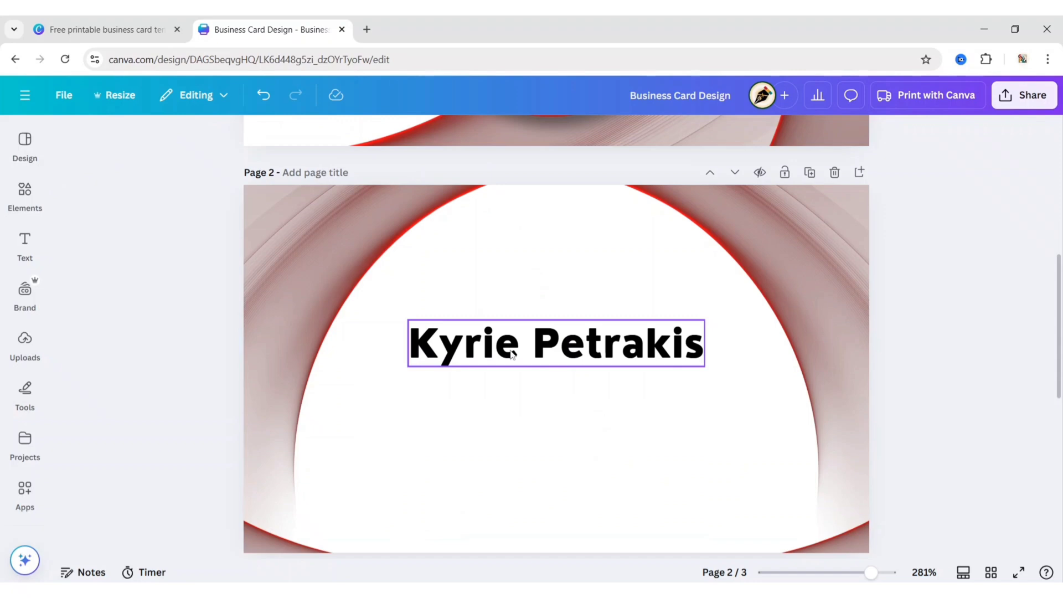
pyautogui.moveTo(563, 348); pyautogui.dragTo(561, 267)
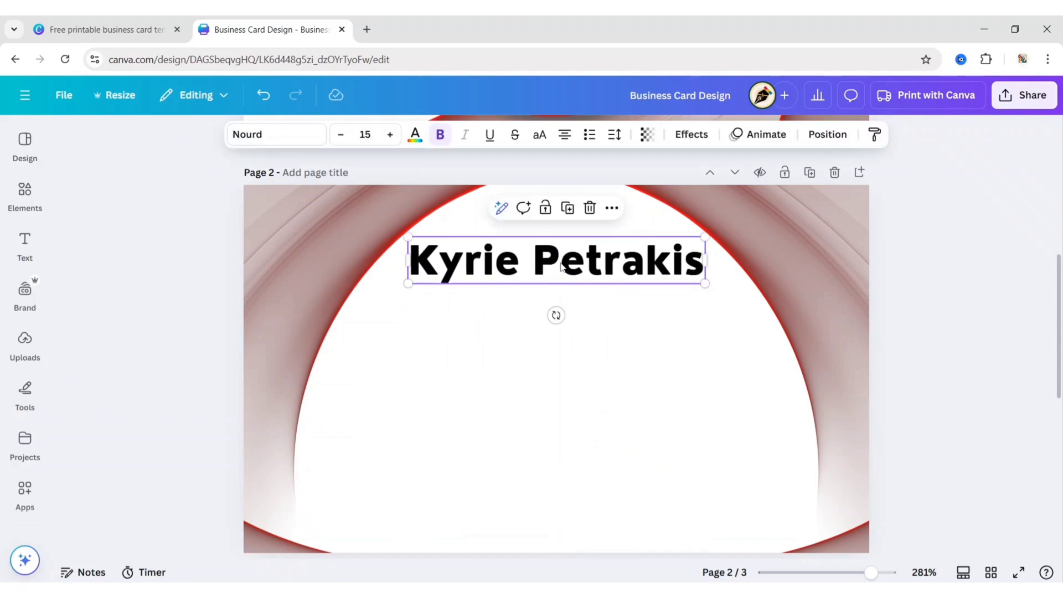
pyautogui.click(416, 134)
pyautogui.click(187, 245)
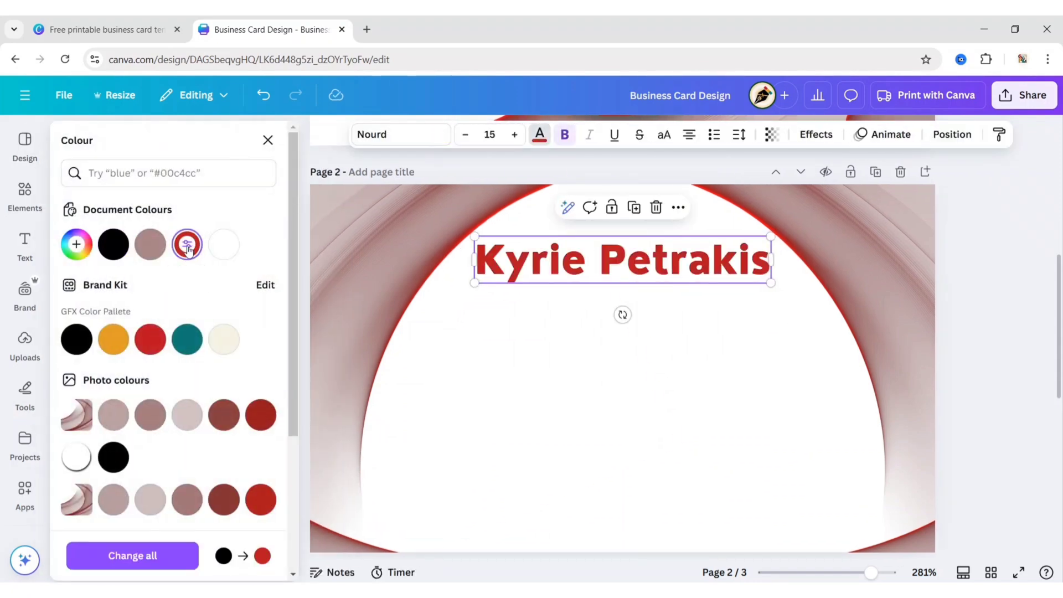
pyautogui.click(572, 271)
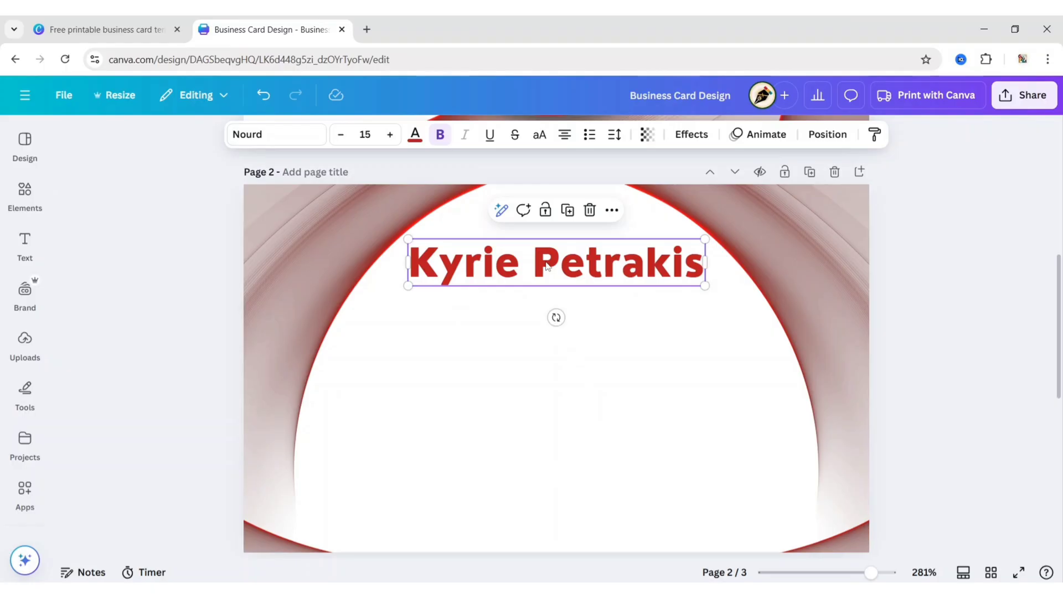
# Duplicate the name below itself and retype the copy as 'Finance Manager'
pyautogui.hotkey('ctrl', 'd')
pyautogui.moveTo(573, 308); pyautogui.dragTo(536, 311)
pyautogui.doubleClick(536, 311)
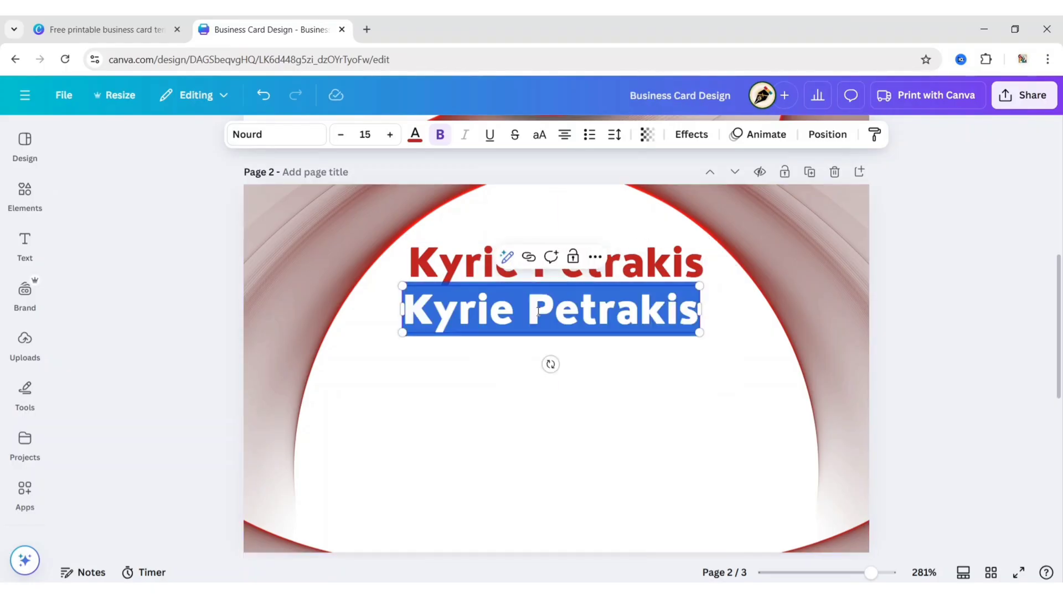
pyautogui.write('Finan')
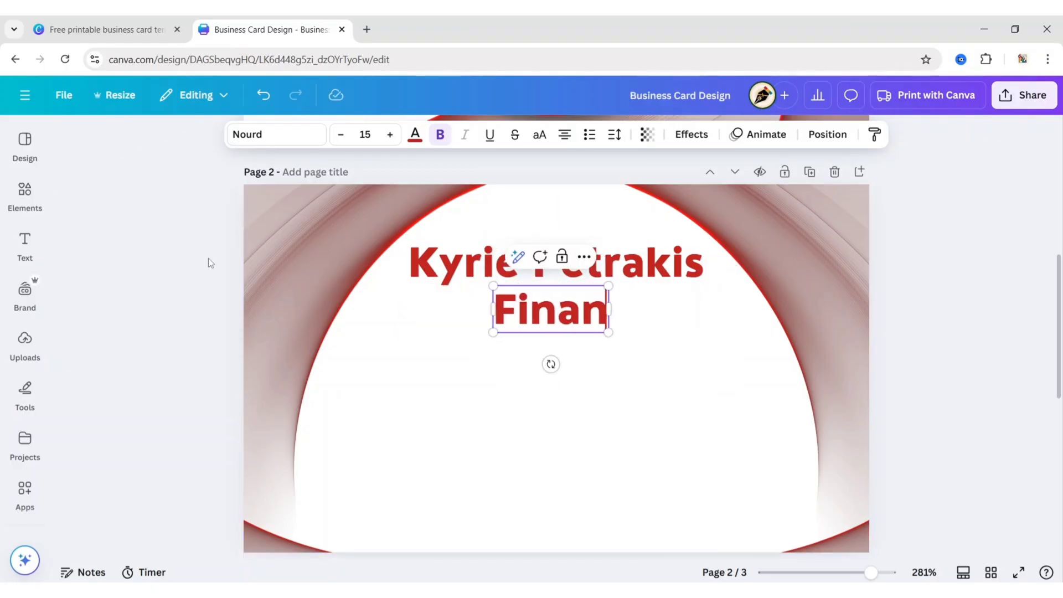
pyautogui.write('ce Manager')
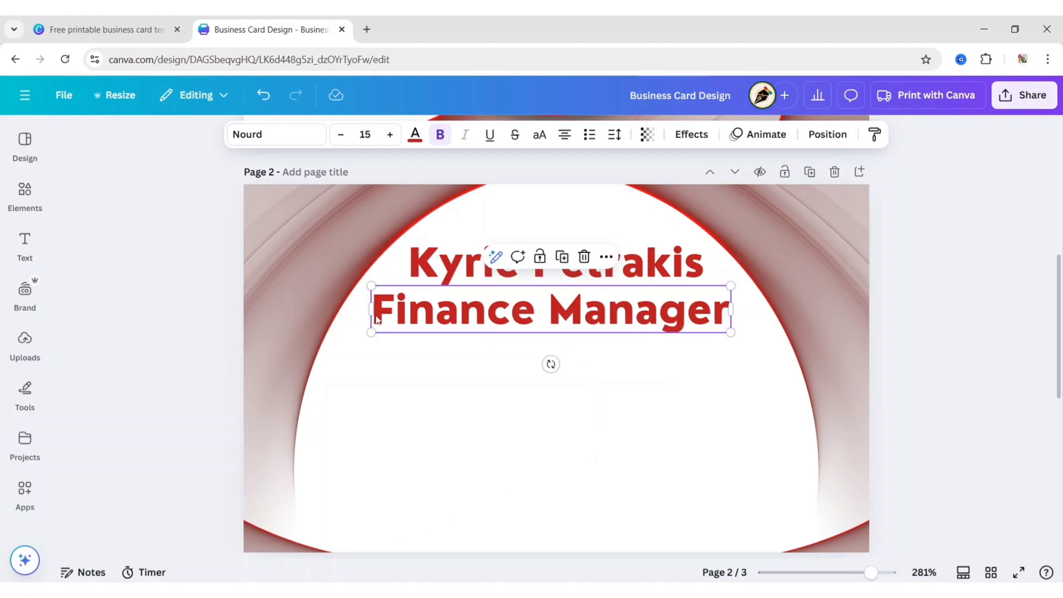
# Make Finance Manager Nourd SemiBold at size 10, centred under the name
pyautogui.click(267, 139)
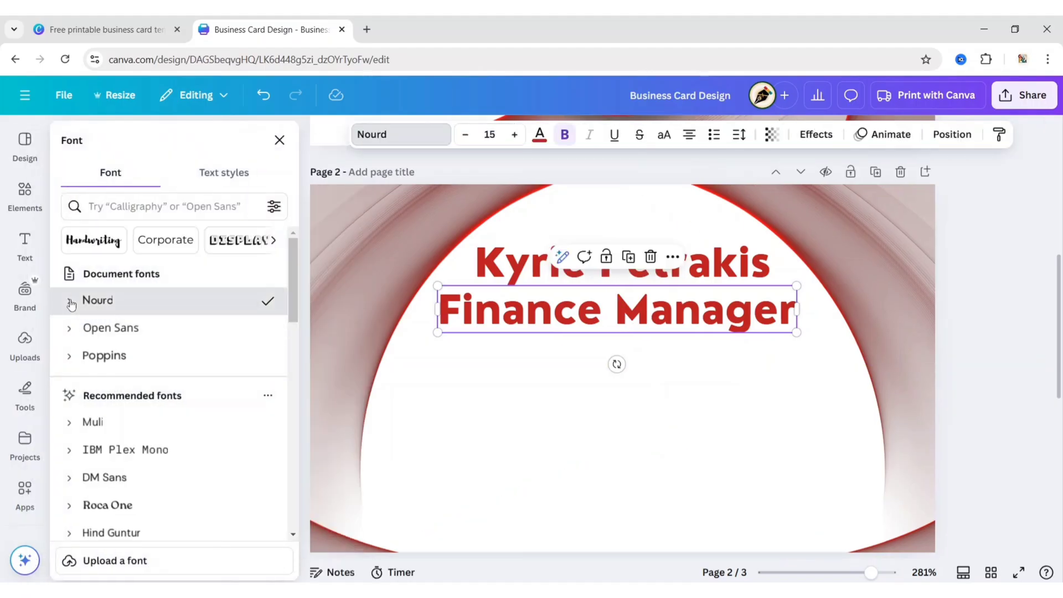
pyautogui.click(106, 300)
pyautogui.click(119, 411)
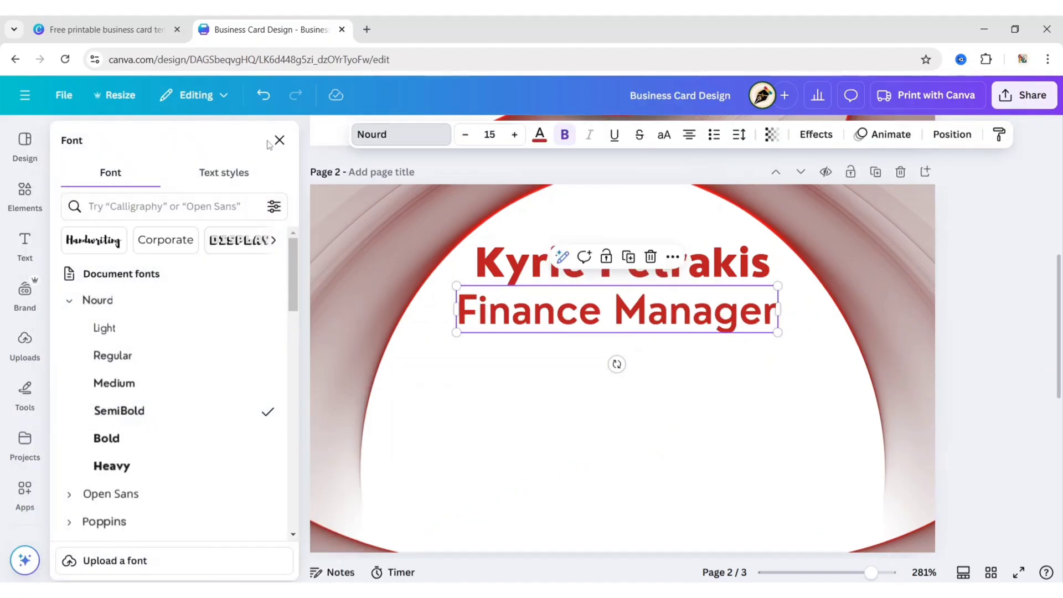
pyautogui.click(280, 140)
pyautogui.click(366, 135)
pyautogui.write('10')
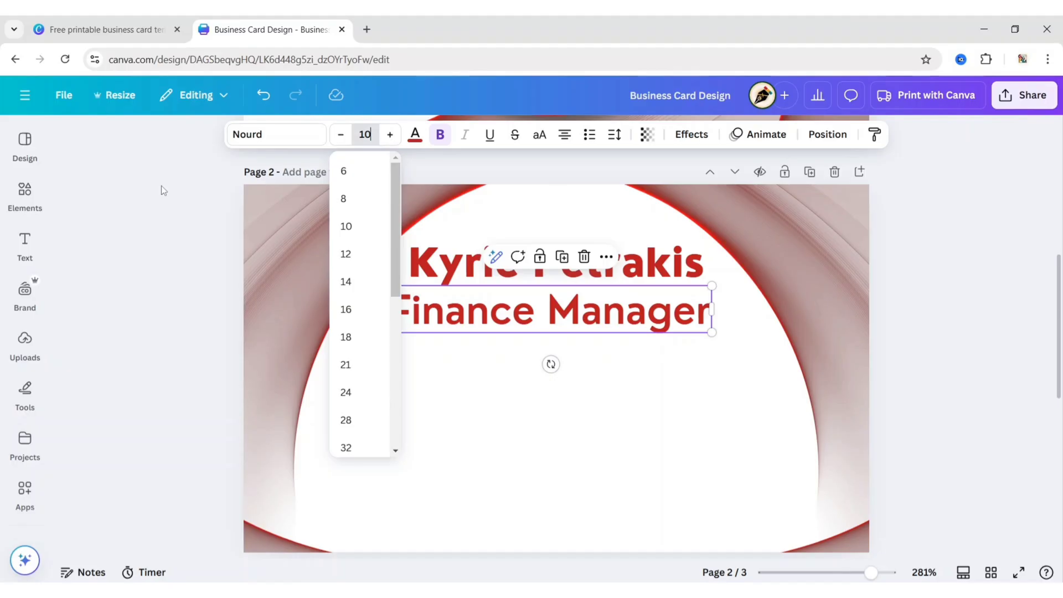
pyautogui.press('Return')
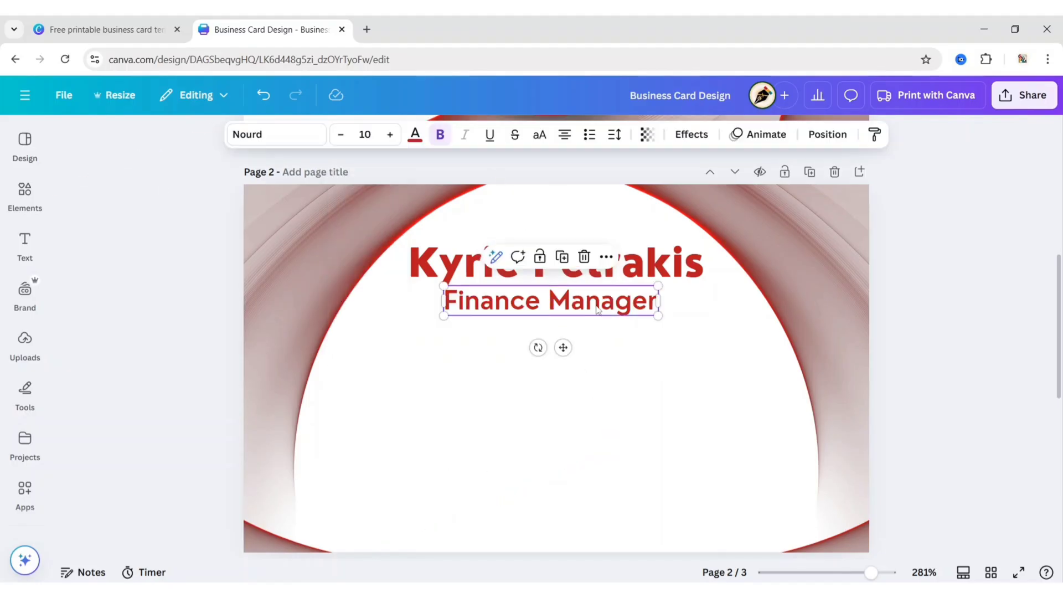
pyautogui.moveTo(558, 332); pyautogui.dragTo(565, 344)
pyautogui.click(171, 332)
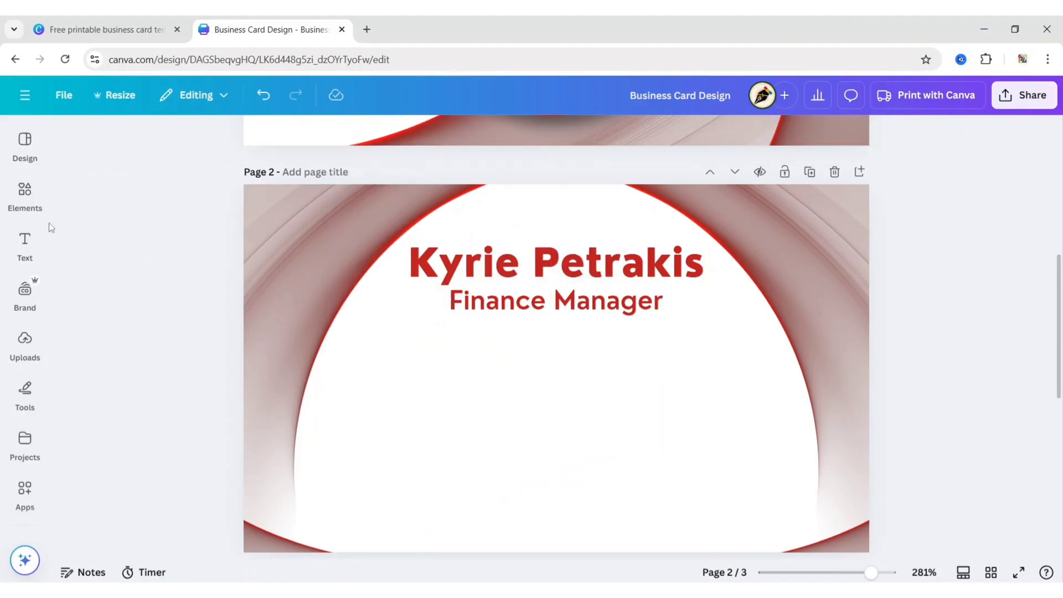
# Add a red line, shorten it, and centre it beneath Finance Manager as an underline
pyautogui.click(25, 197)
pyautogui.click(162, 209)
pyautogui.click(312, 131)
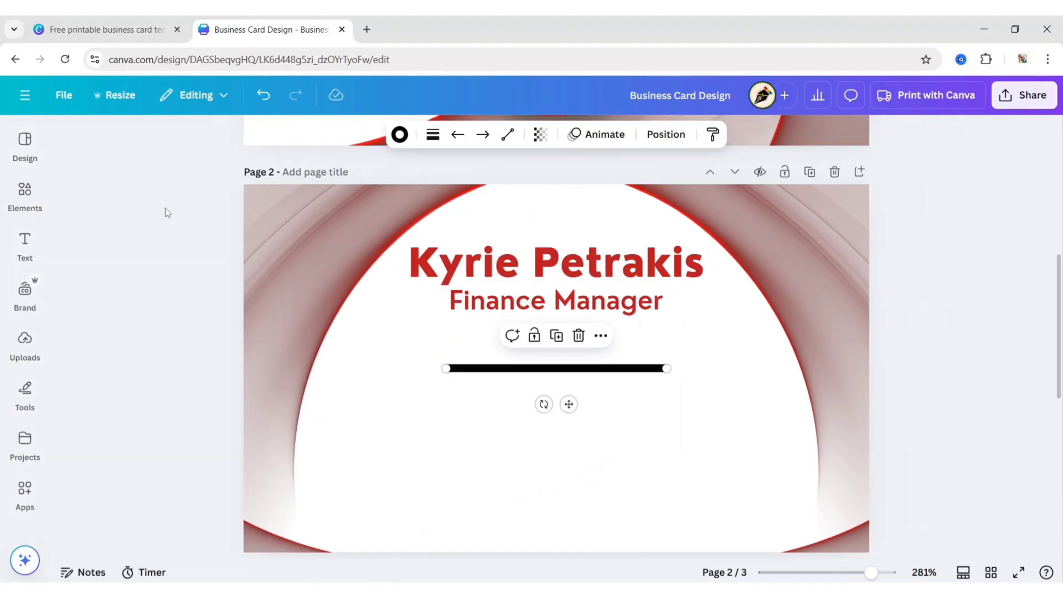
pyautogui.click(433, 136)
pyautogui.click(399, 134)
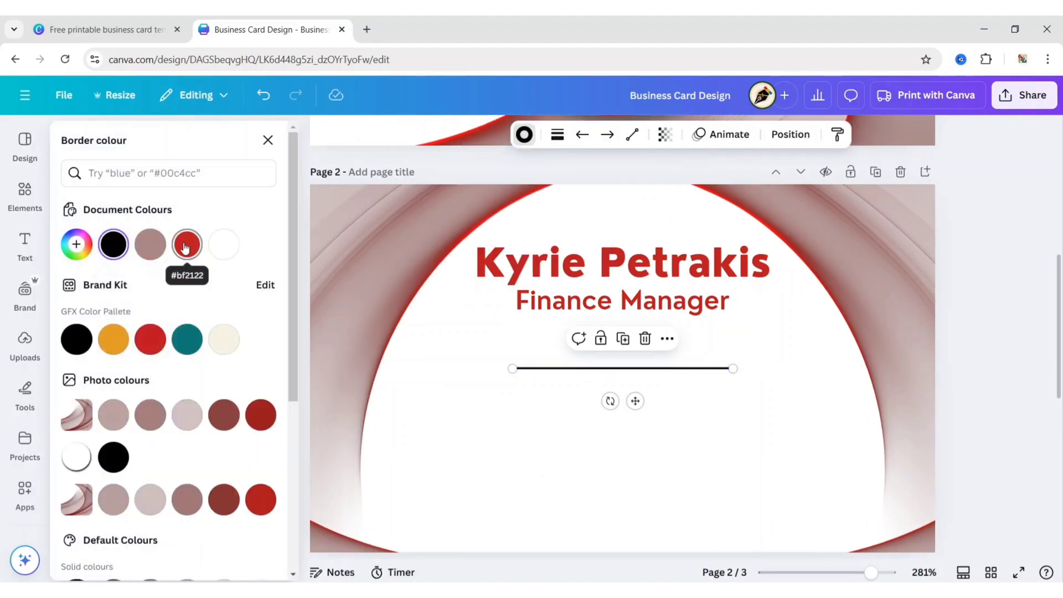
pyautogui.click(185, 241)
pyautogui.moveTo(569, 404); pyautogui.dragTo(573, 354)
pyautogui.moveTo(670, 316); pyautogui.dragTo(546, 313)
pyautogui.moveTo(501, 349); pyautogui.dragTo(562, 351)
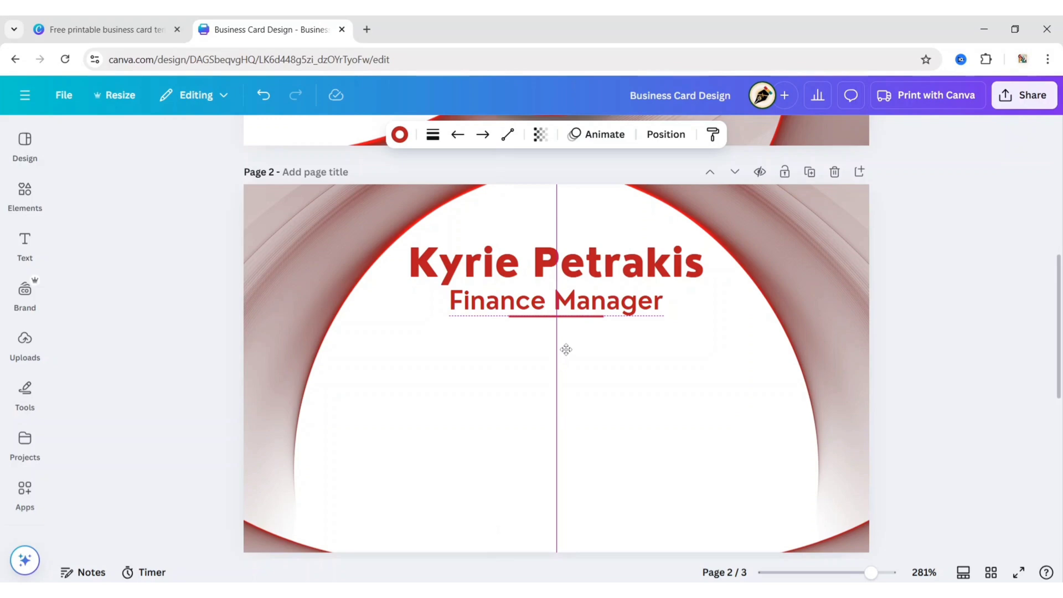
pyautogui.click(96, 212)
# Add a red circle, shrink it to a small dot on the left, and duplicate it into four stacked dots
pyautogui.click(38, 197)
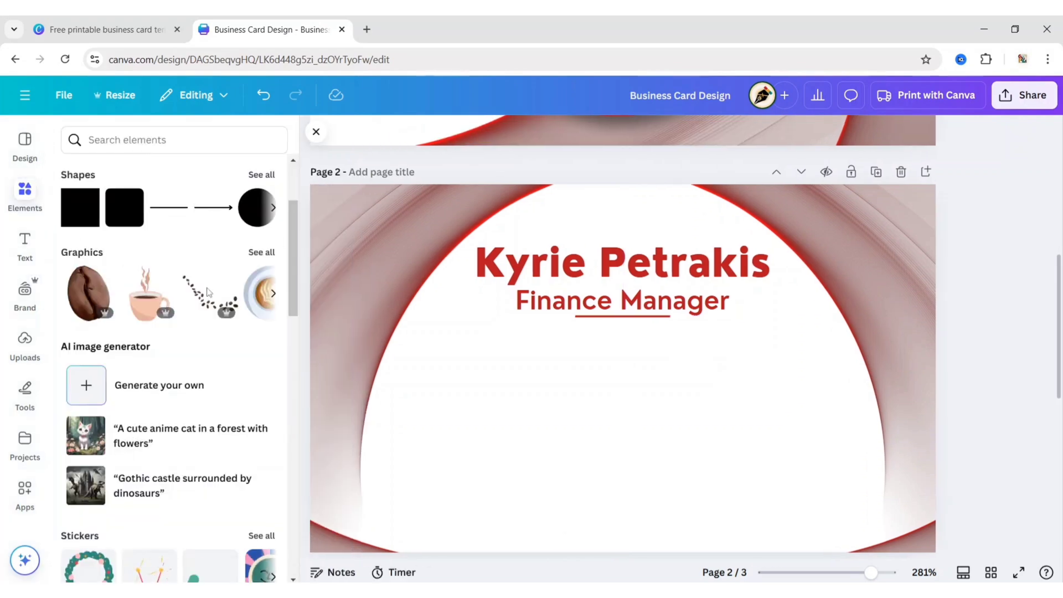
pyautogui.click(251, 215)
pyautogui.click(308, 132)
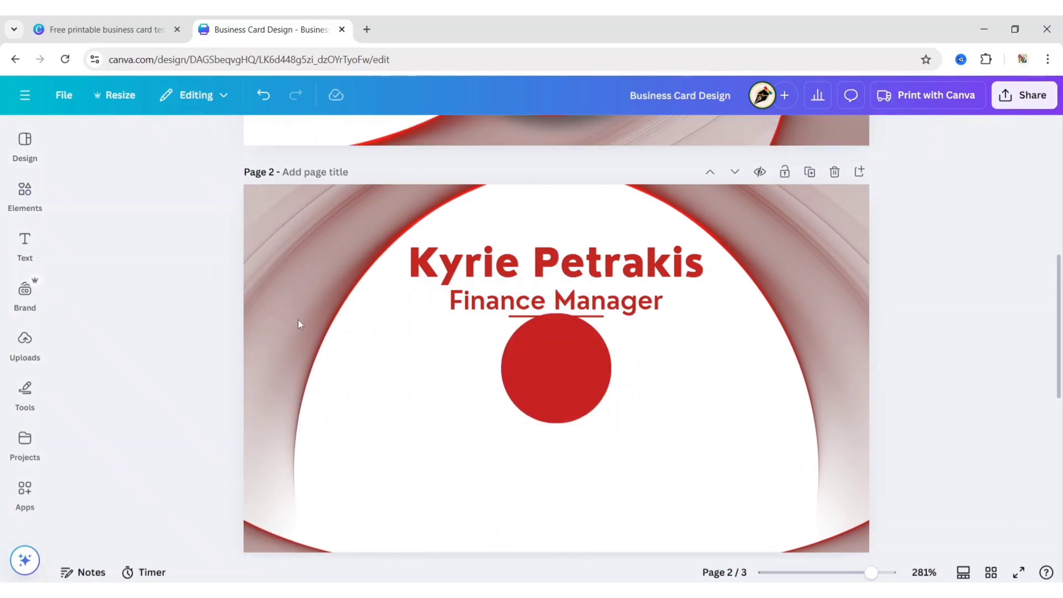
pyautogui.click(527, 424)
pyautogui.moveTo(502, 423); pyautogui.dragTo(427, 369)
pyautogui.click(426, 321)
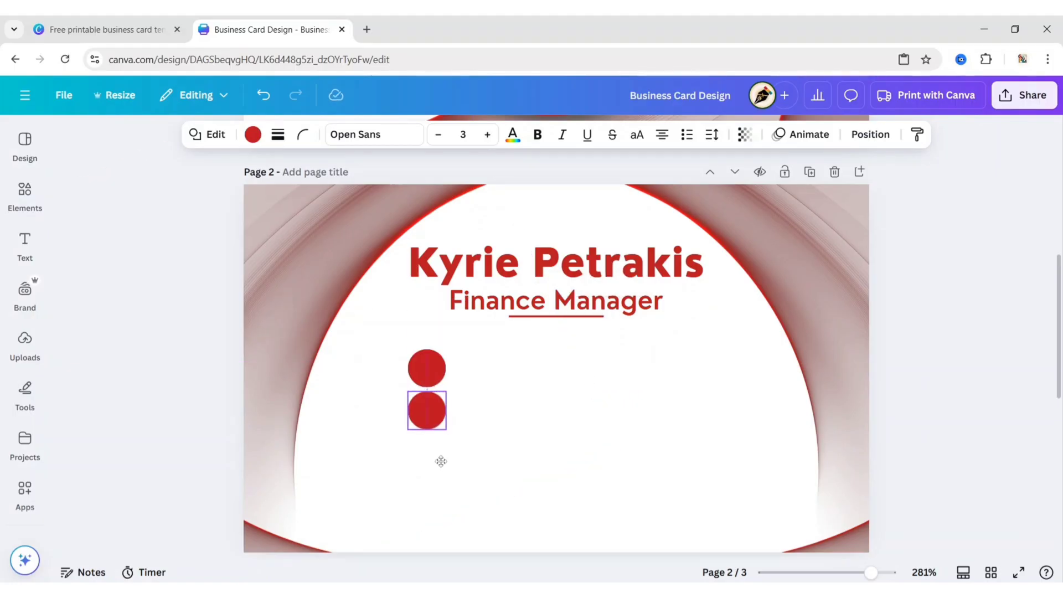
pyautogui.click(429, 360)
pyautogui.click(428, 404)
pyautogui.click(342, 435)
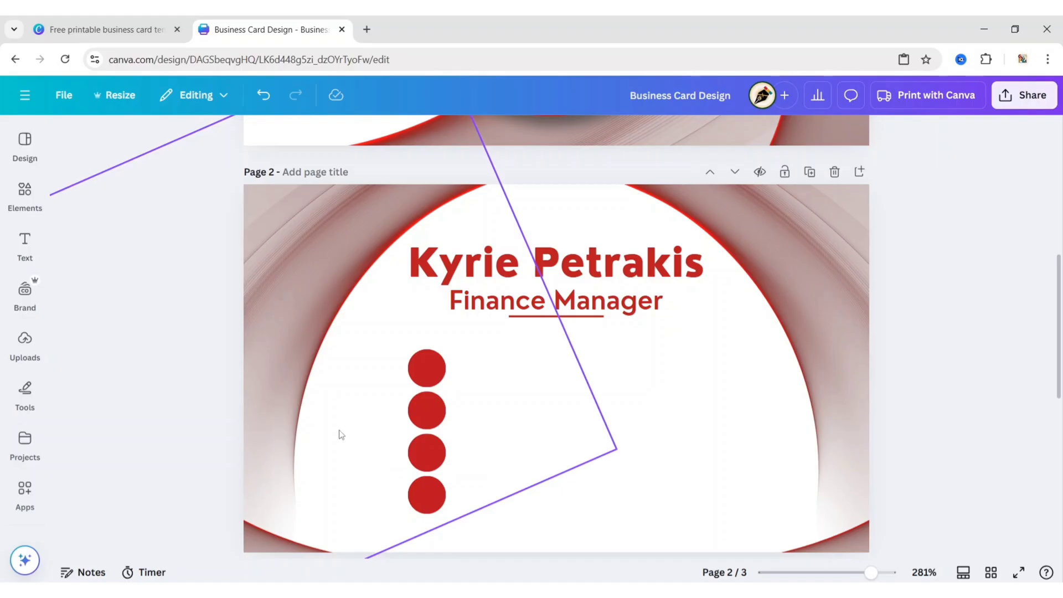
pyautogui.click(25, 194)
# Search graphics for 'call icon' and place the phone icon on the top red circle
pyautogui.click(109, 140)
pyautogui.write('call')
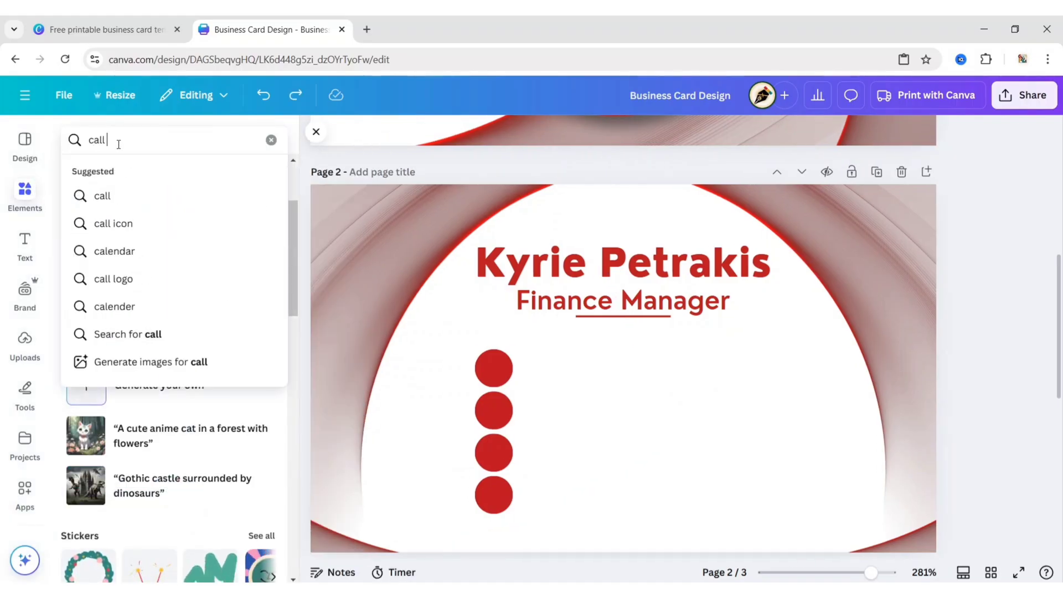
pyautogui.write(' icon')
pyautogui.press('Return')
pyautogui.click(110, 176)
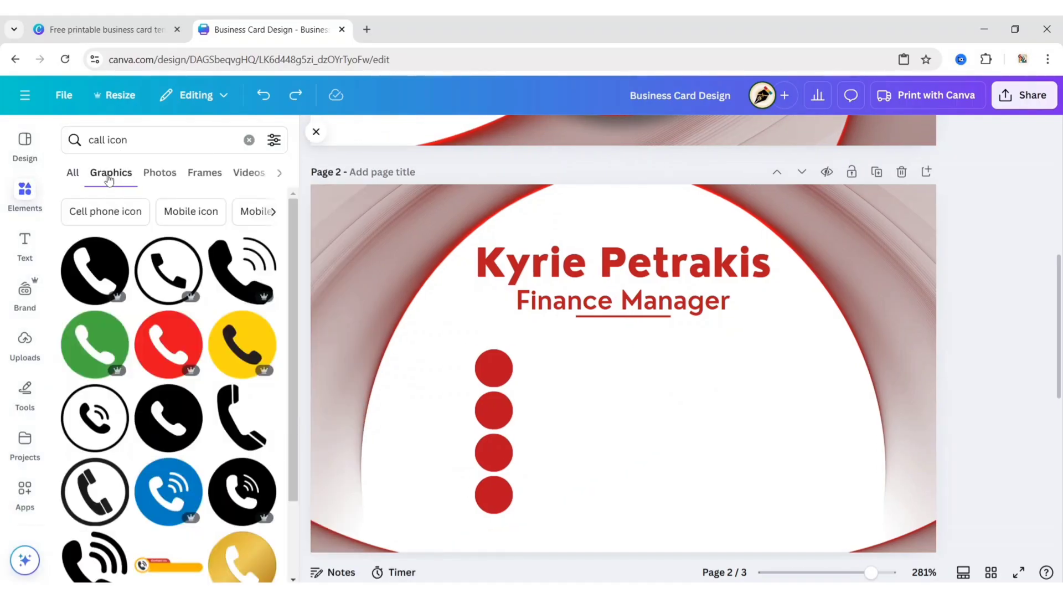
pyautogui.click(235, 299)
pyautogui.moveTo(636, 408); pyautogui.dragTo(505, 408)
pyautogui.click(545, 399)
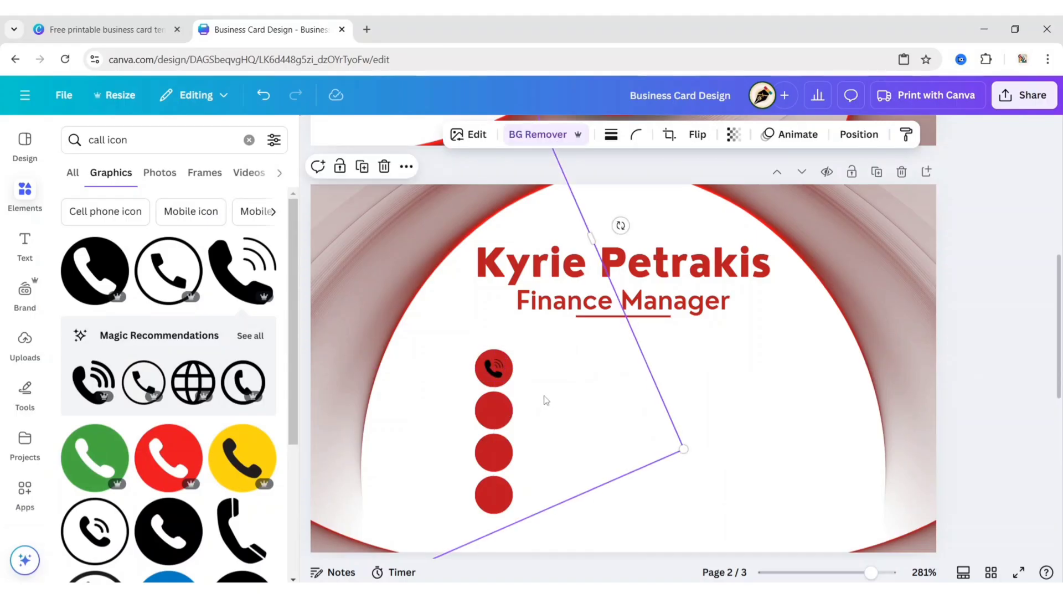
# Search 'email' and shrink the envelope icon onto the second red circle
pyautogui.write('email')
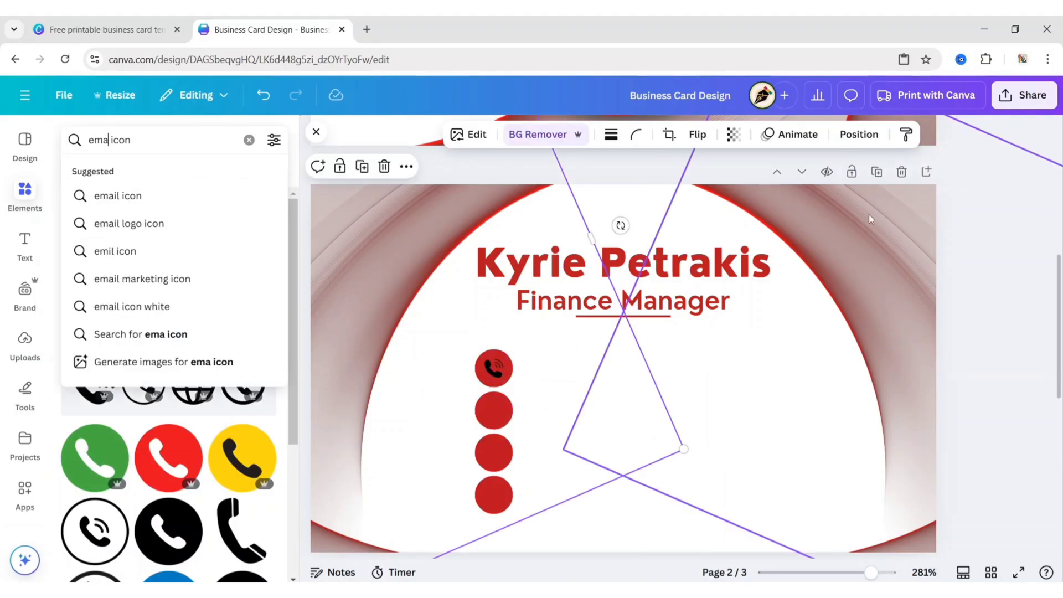
pyautogui.press('Return')
pyautogui.click(230, 360)
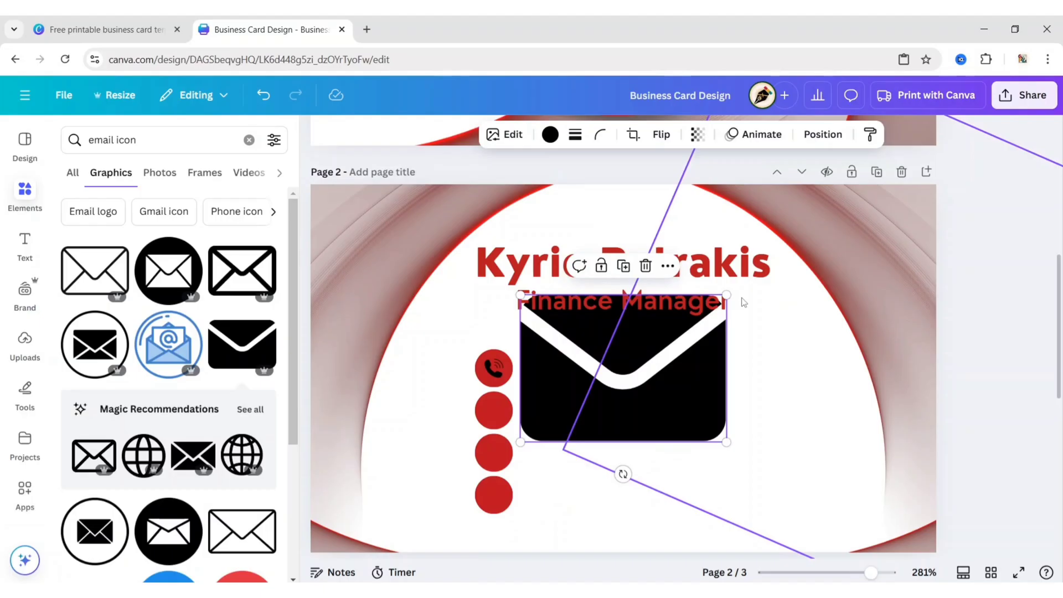
pyautogui.moveTo(726, 443); pyautogui.dragTo(515, 464)
# Search 'locat' and size the location pin onto the third red circle
pyautogui.click(114, 139)
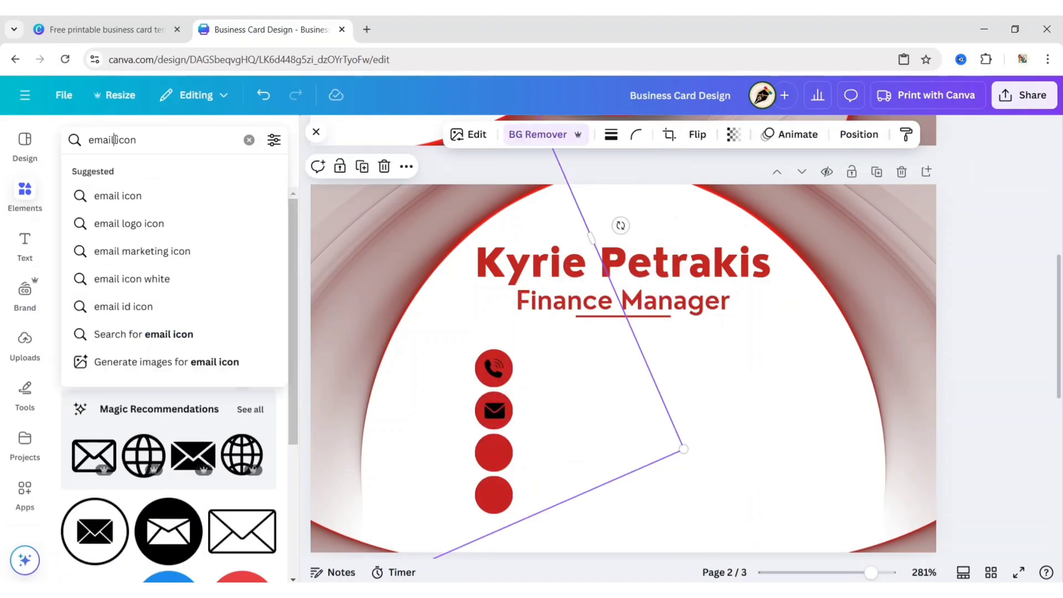
pyautogui.write('location')
pyautogui.press('Return')
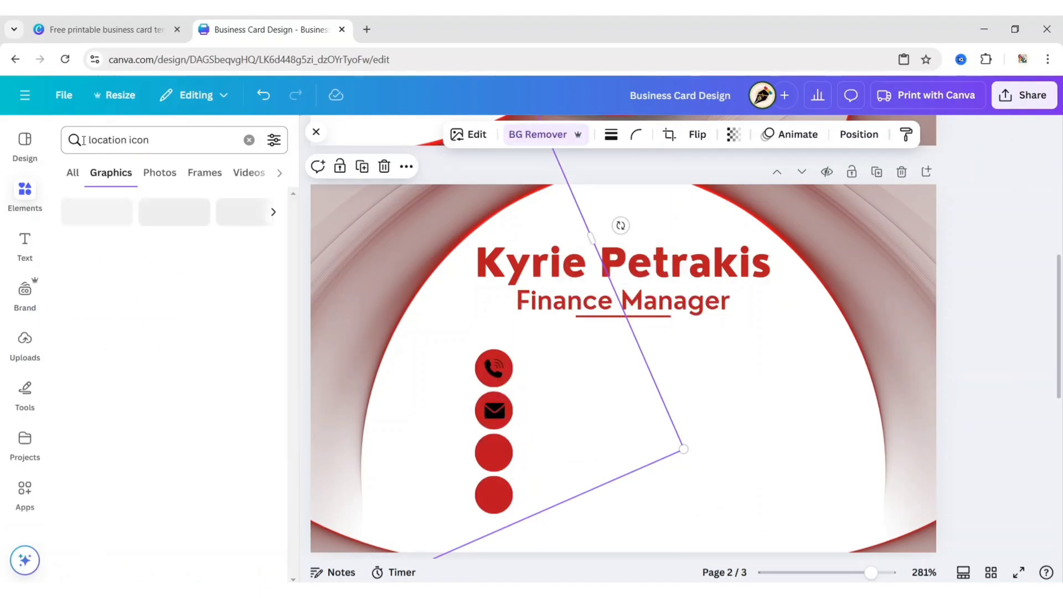
pyautogui.click(167, 364)
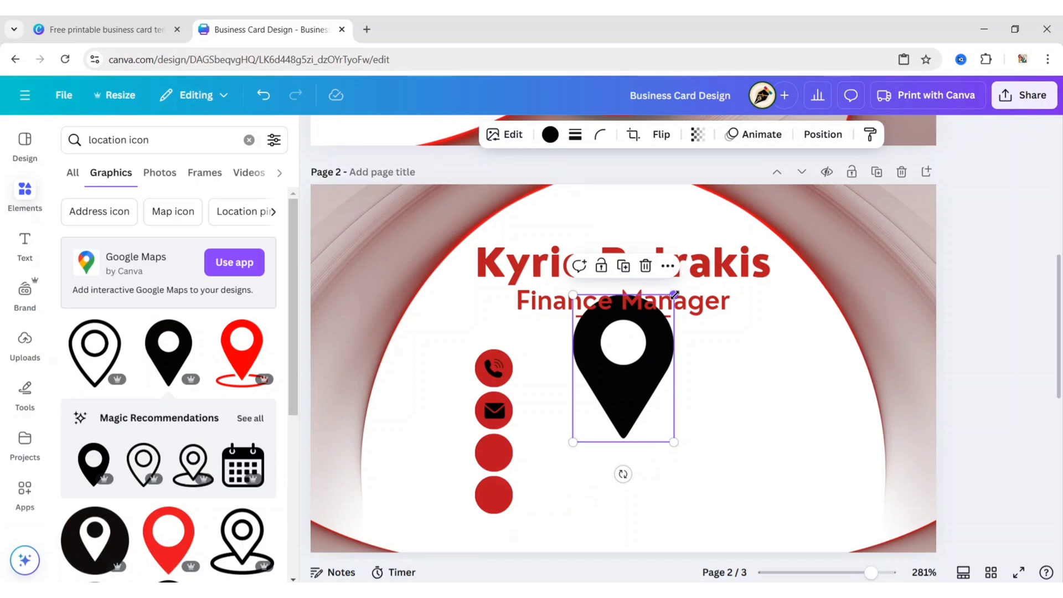
pyautogui.moveTo(674, 295); pyautogui.dragTo(588, 414)
pyautogui.moveTo(593, 472); pyautogui.dragTo(508, 499)
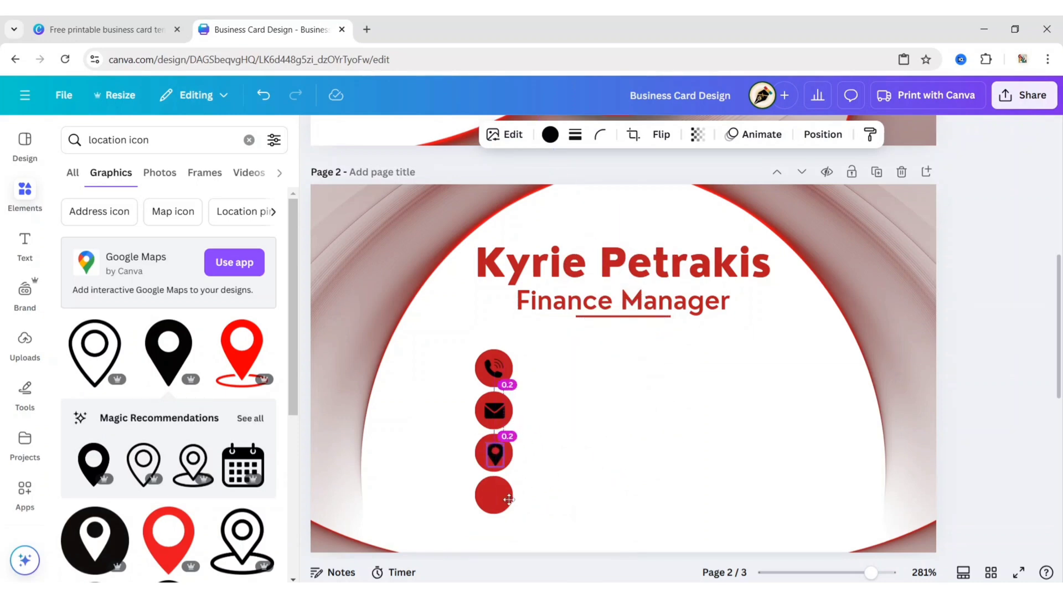
pyautogui.click(595, 418)
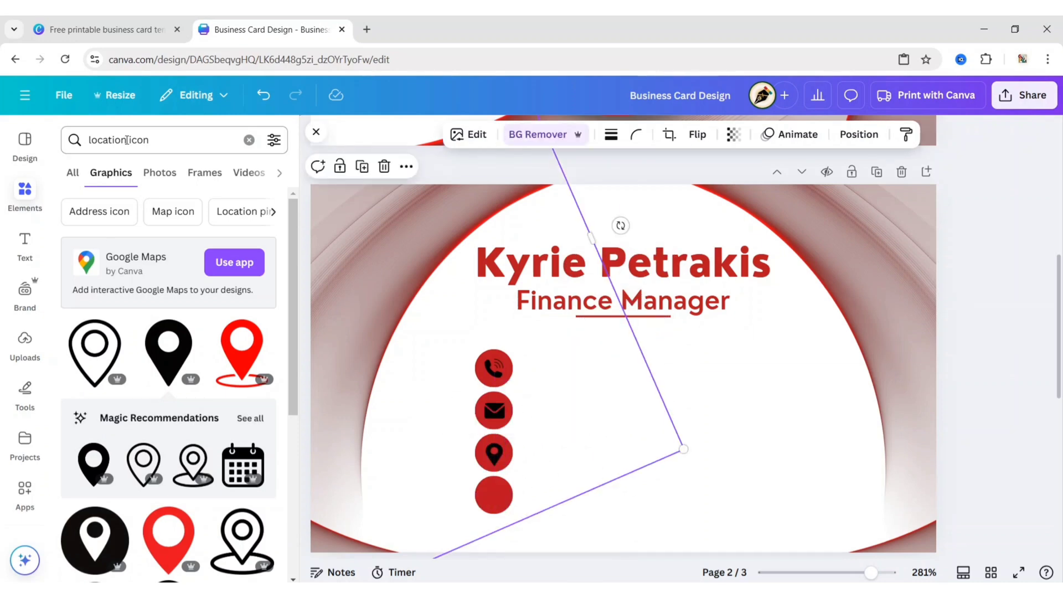
# Search 'websit' and size the globe icon onto the bottom red circle
pyautogui.moveTo(127, 139); pyautogui.dragTo(84, 139)
pyautogui.write('website')
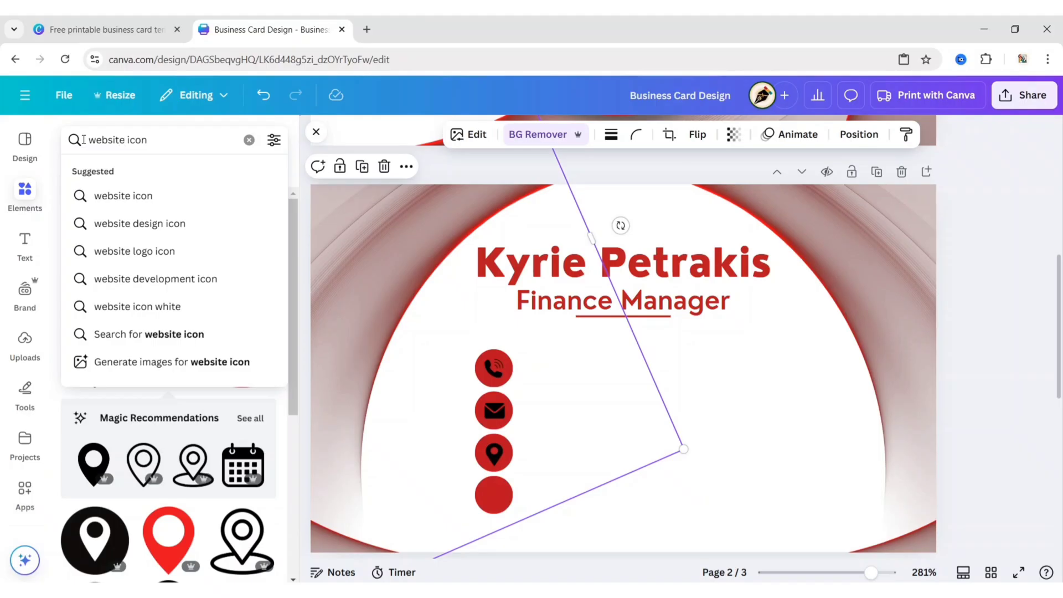
pyautogui.press('Return')
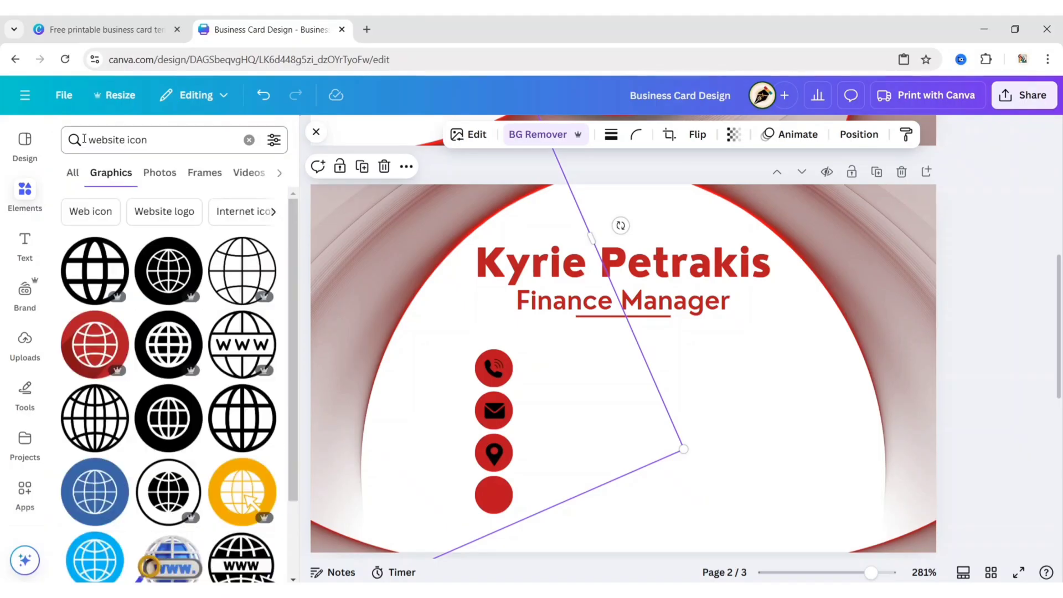
pyautogui.click(242, 419)
pyautogui.moveTo(695, 281); pyautogui.dragTo(570, 431)
pyautogui.moveTo(571, 474); pyautogui.dragTo(511, 539)
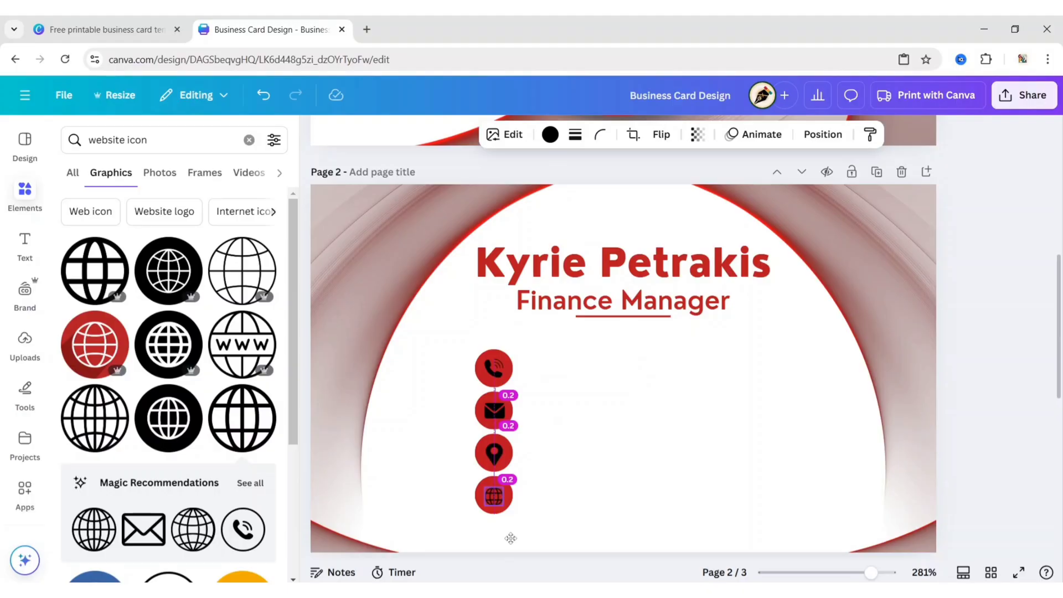
pyautogui.click(511, 538)
# Turn all four icons white and copy the Finance Manager text beside the phone icon
pyautogui.click(25, 194)
pyautogui.click(428, 369)
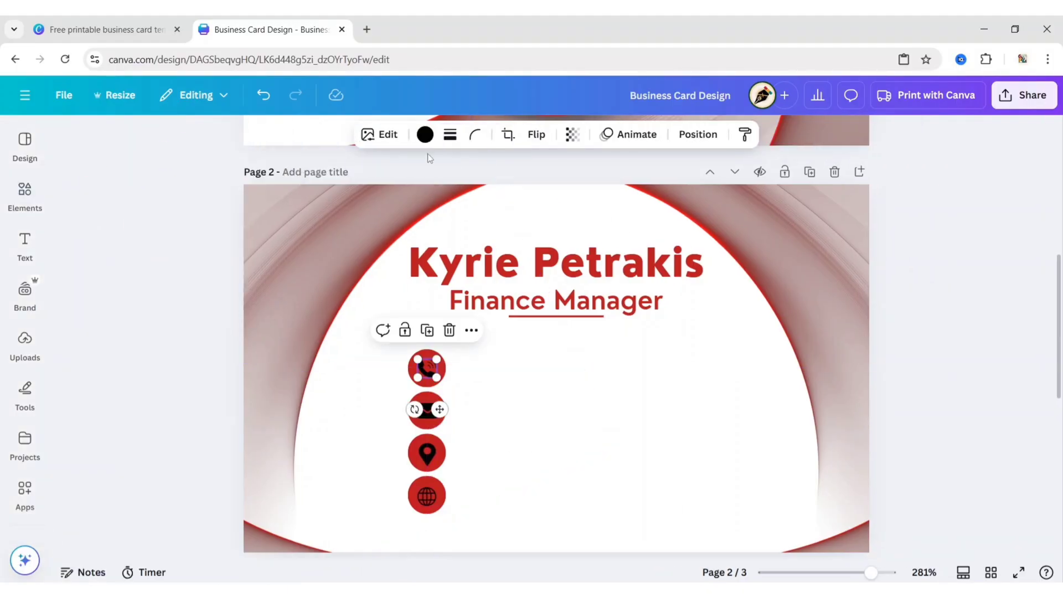
pyautogui.click(425, 134)
pyautogui.click(261, 244)
pyautogui.click(493, 411)
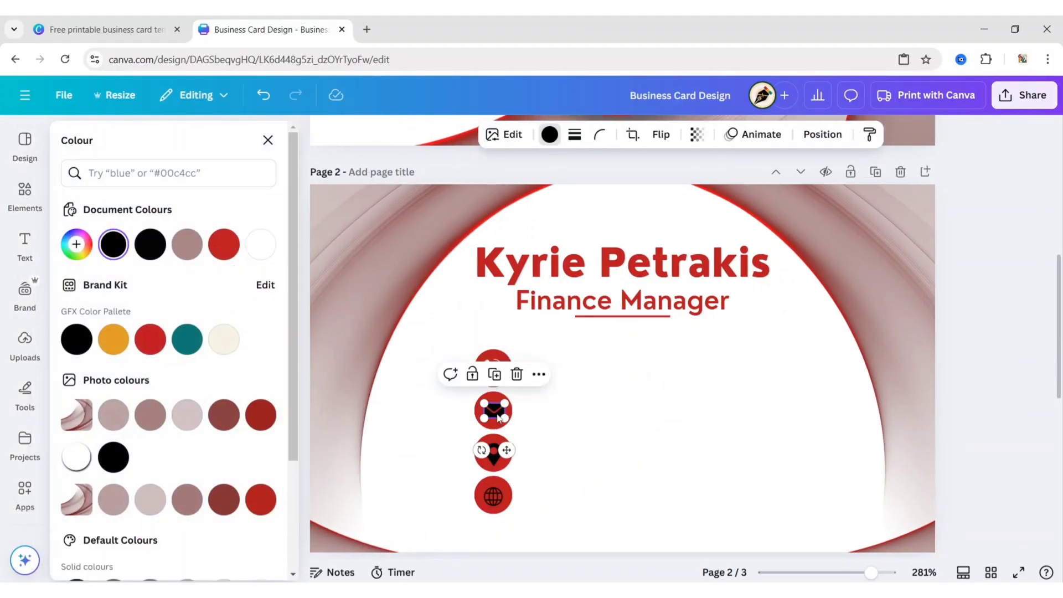
pyautogui.click(491, 458)
pyautogui.click(261, 244)
pyautogui.click(493, 499)
pyautogui.click(260, 244)
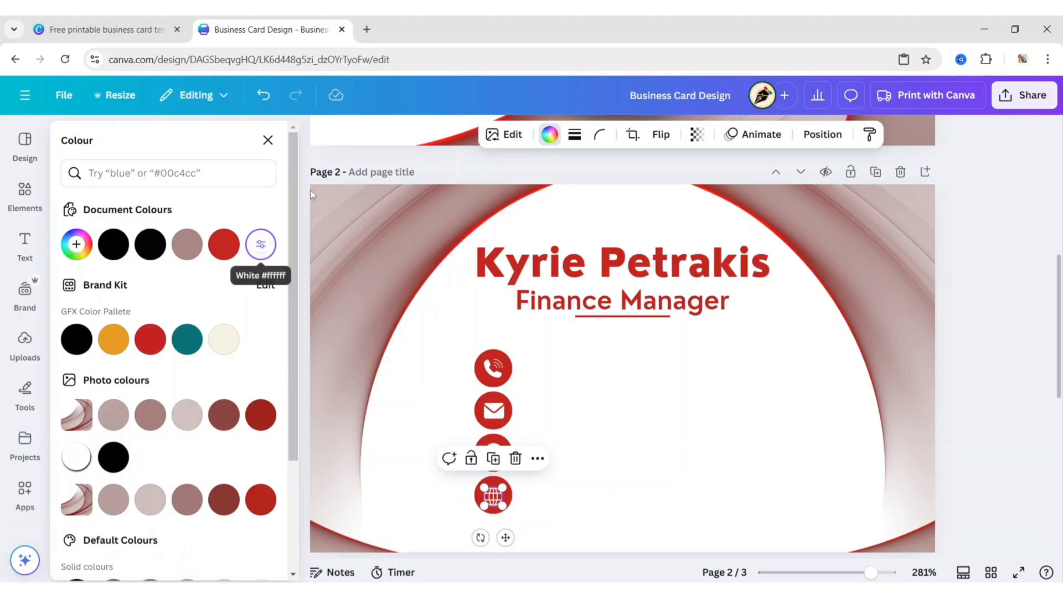
pyautogui.click(268, 140)
pyautogui.click(200, 207)
pyautogui.moveTo(556, 302); pyautogui.dragTo(564, 373)
# Replace the copied text with the phone number, set it to Nourd Regular 8 pt, and place it beside the phone icon
pyautogui.moveTo(578, 413); pyautogui.dragTo(576, 411)
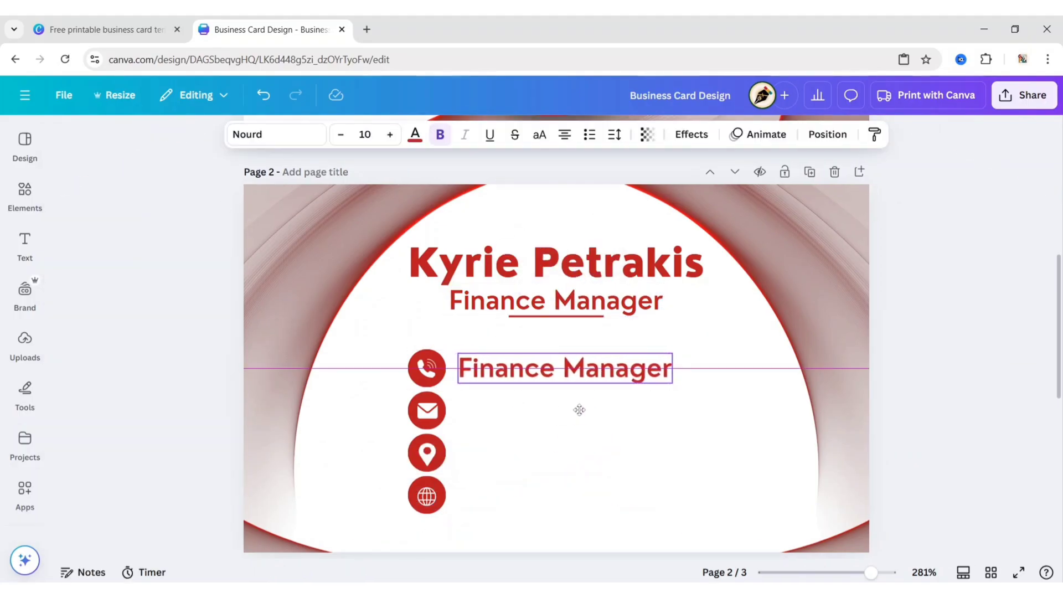
pyautogui.doubleClick(535, 377)
pyautogui.hotkey('ctrl', 'v')
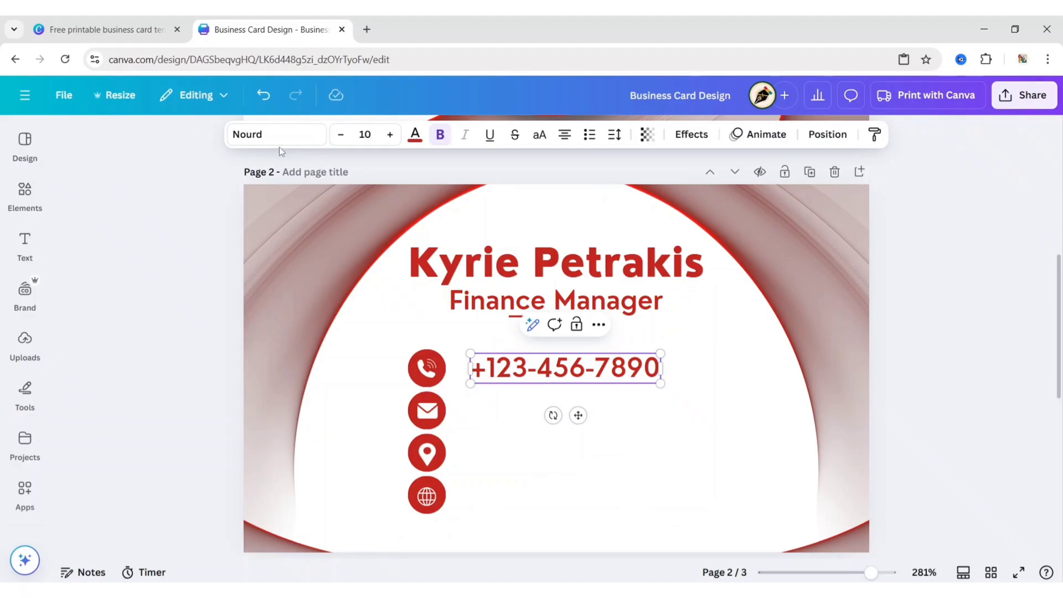
pyautogui.click(266, 142)
pyautogui.click(69, 301)
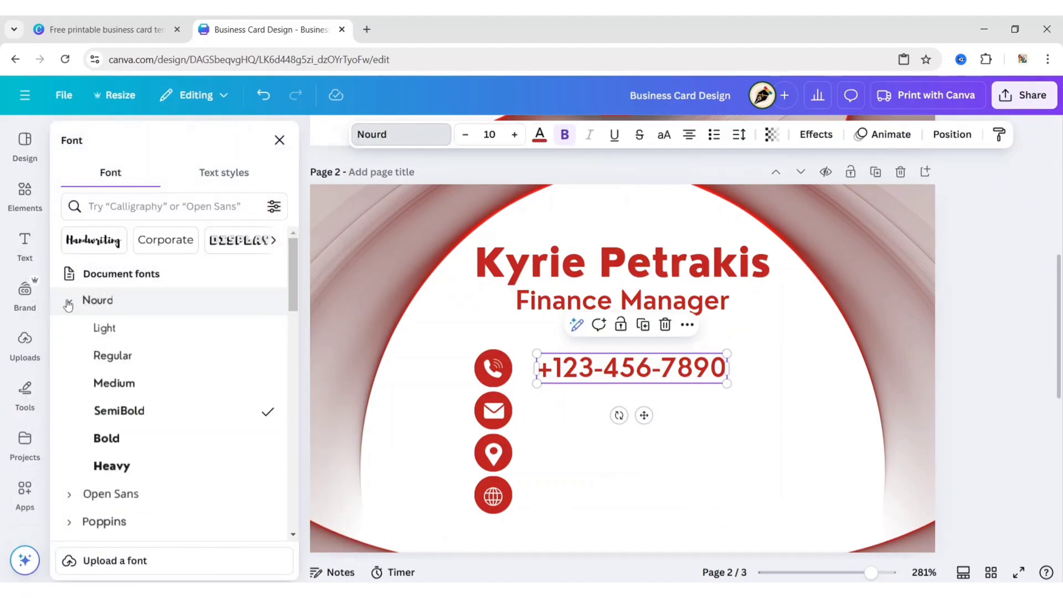
pyautogui.click(125, 355)
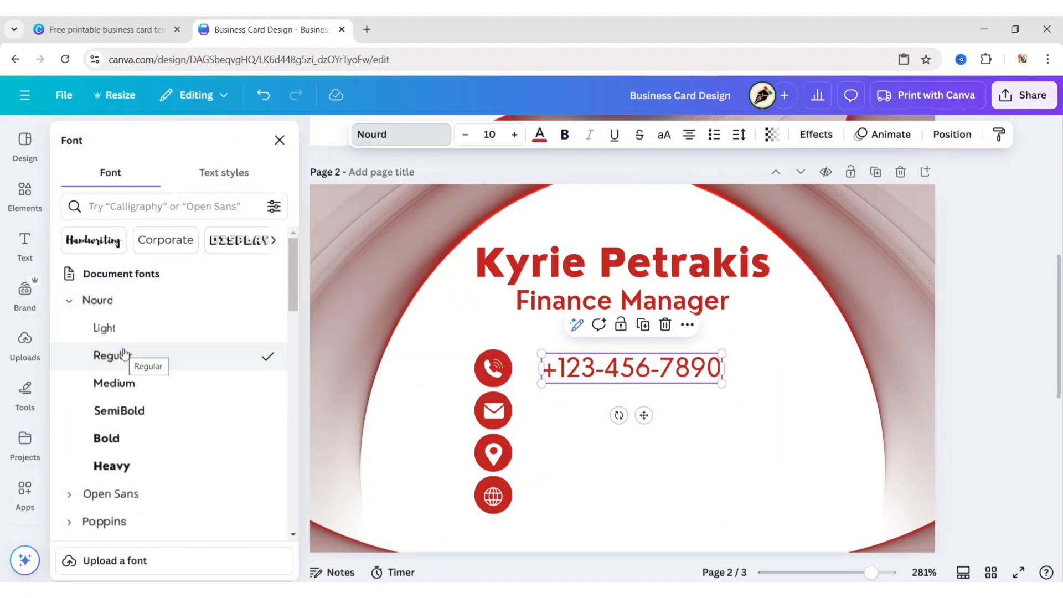
pyautogui.click(280, 140)
pyautogui.click(363, 134)
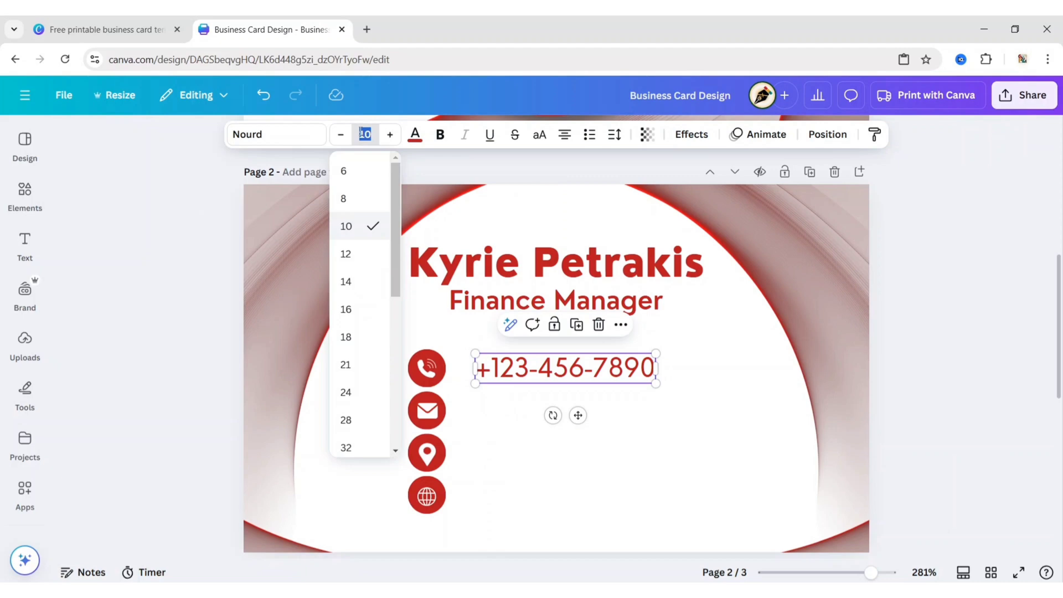
pyautogui.press('Return')
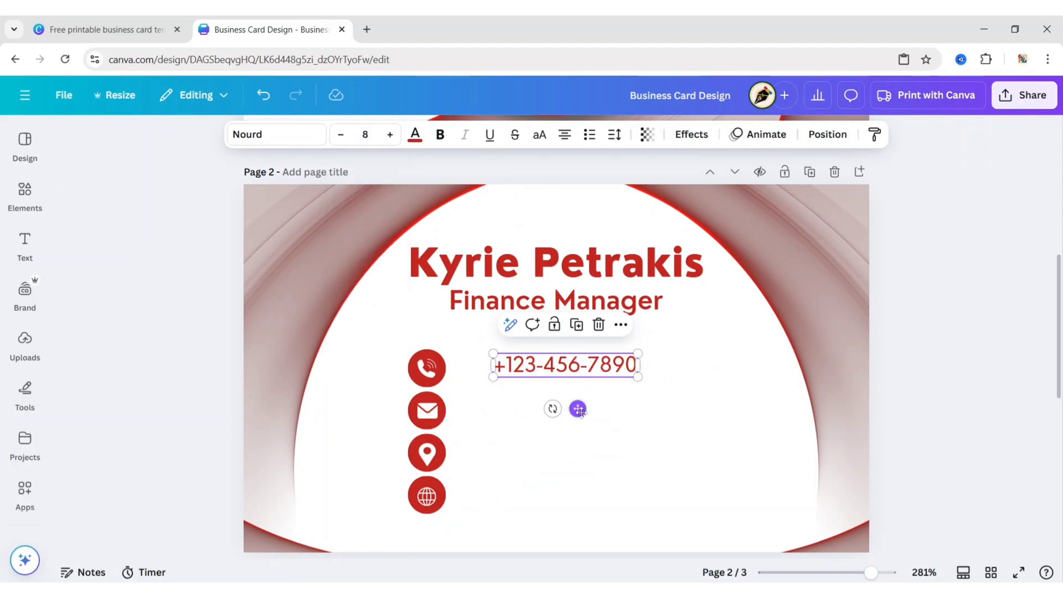
pyautogui.moveTo(576, 408)
pyautogui.mouseDown()
pyautogui.moveTo(545, 408)
pyautogui.moveTo(544, 454)
pyautogui.mouseUp()
# Duplicate the phone line and replace its text with the email address
pyautogui.hotkey('ctrl', 'd')
pyautogui.doubleClick(532, 411)
pyautogui.hotkey('ctrl', 'v')
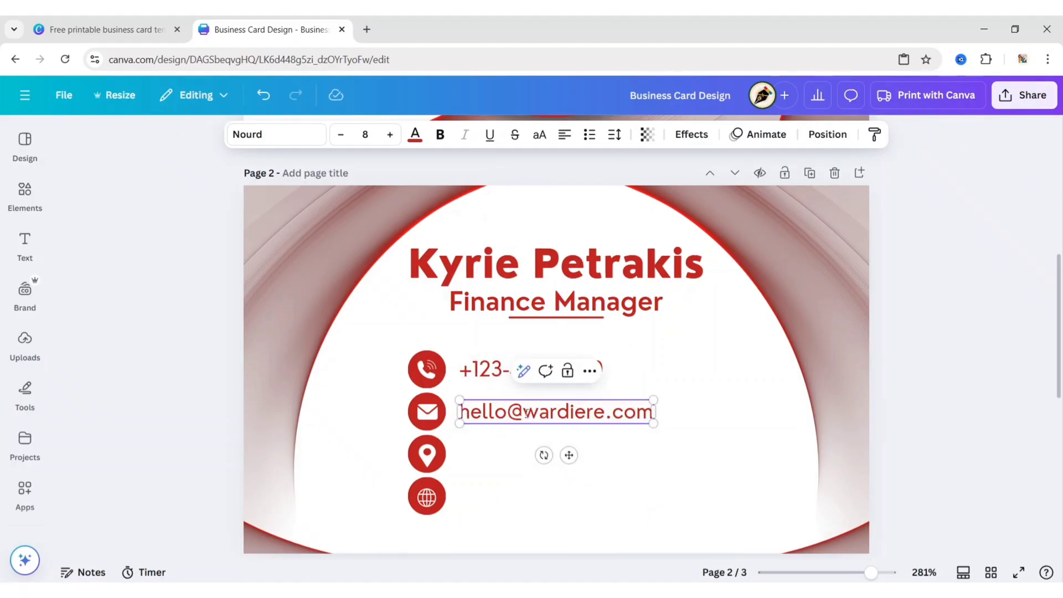
pyautogui.click(902, 328)
# Duplicate the email line beside the location pin and replace its text with the street address
pyautogui.click(581, 423)
pyautogui.hotkey('ctrl', 'd')
pyautogui.moveTo(582, 443); pyautogui.dragTo(549, 453)
pyautogui.doubleClick(523, 449)
pyautogui.write('123 California,Los Angeles,USA.')
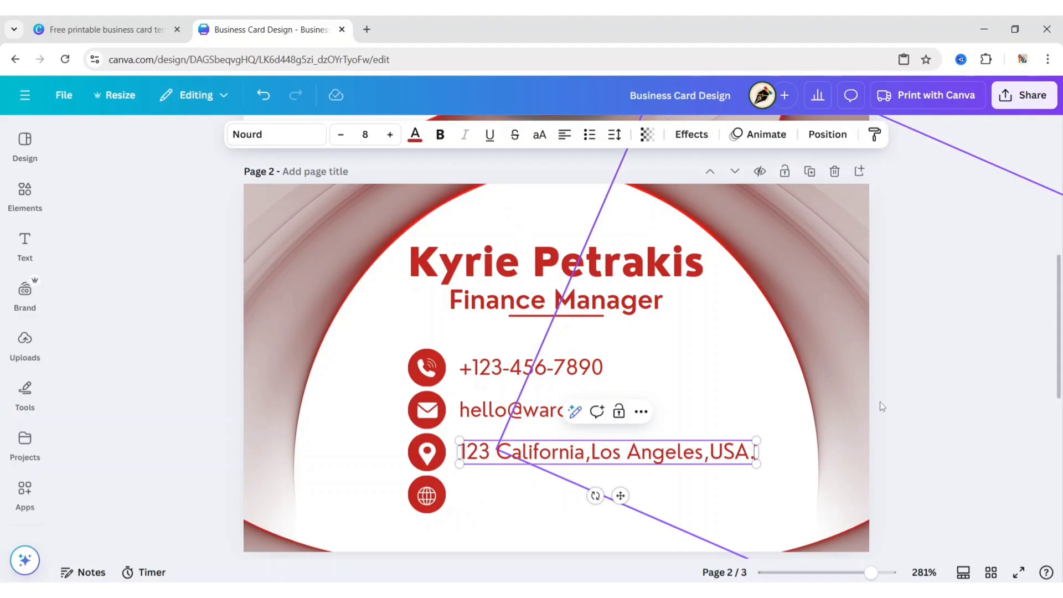
pyautogui.click(842, 406)
# Duplicate the address line beside the globe icon and replace its text with the website address
pyautogui.click(614, 451)
pyautogui.hotkey('ctrl', 'd')
pyautogui.moveTo(627, 483); pyautogui.dragTo(597, 496)
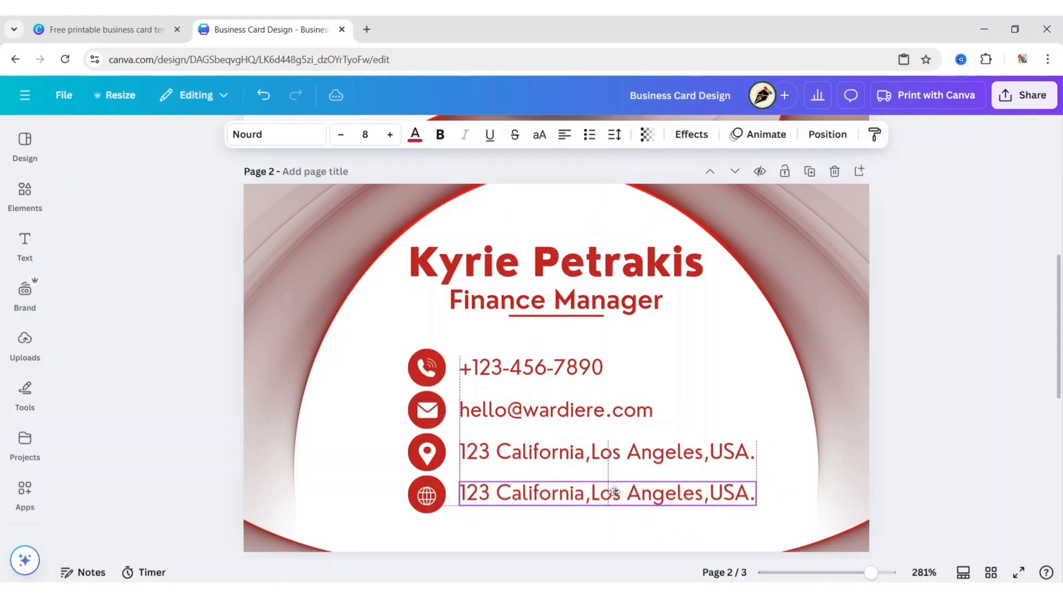
pyautogui.doubleClick(597, 497)
pyautogui.write('www.wardiere.com')
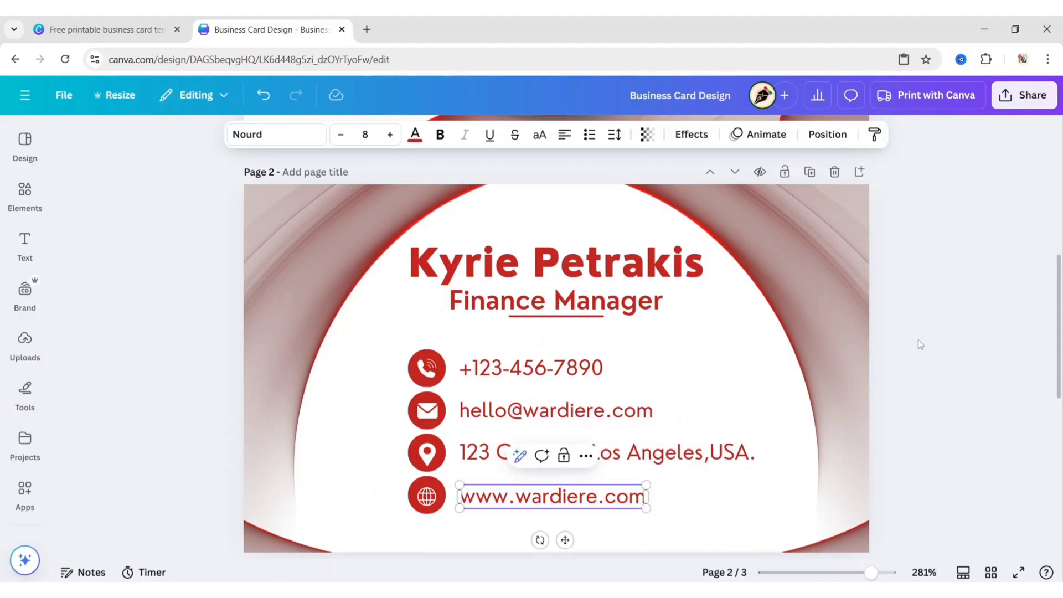
pyautogui.click(931, 331)
# Go back to the card's front page and choose PDF Print as the download file type
pyautogui.click(991, 573)
pyautogui.click(259, 398)
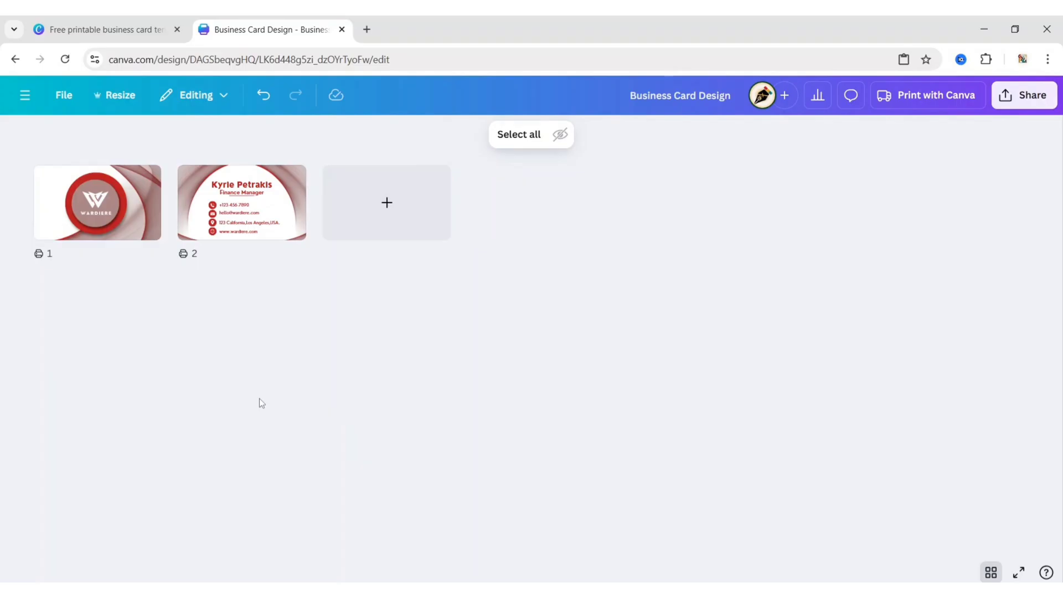
pyautogui.click(991, 573)
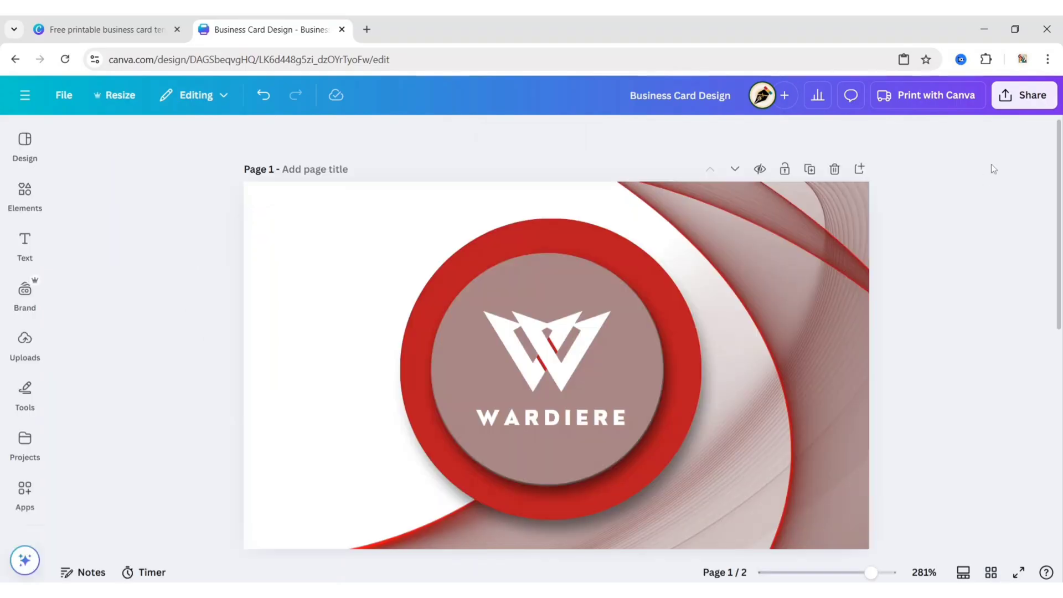
pyautogui.click(1017, 96)
pyautogui.click(812, 365)
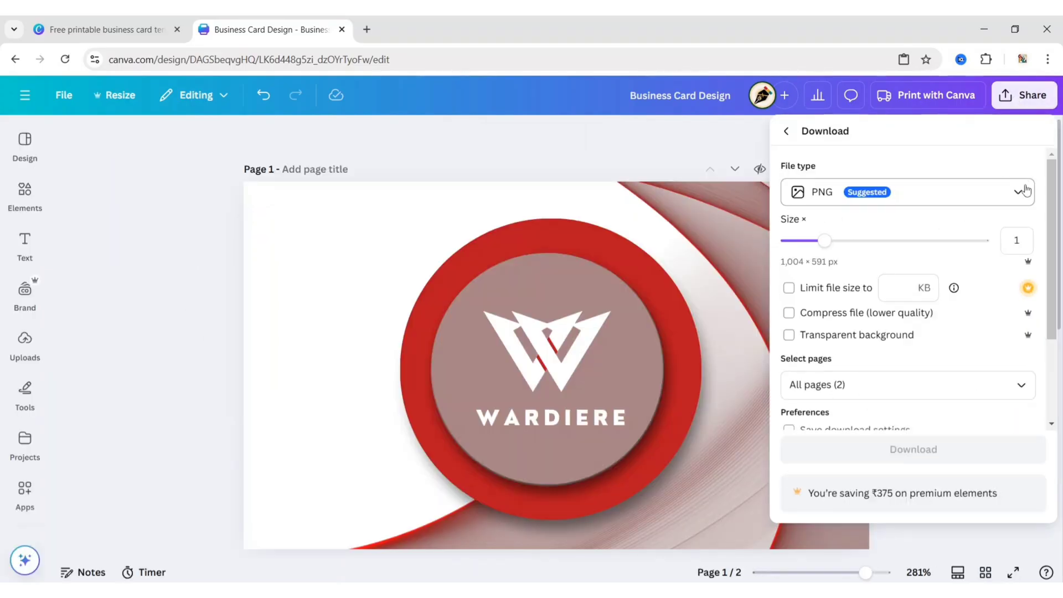
pyautogui.click(1022, 192)
pyautogui.click(895, 360)
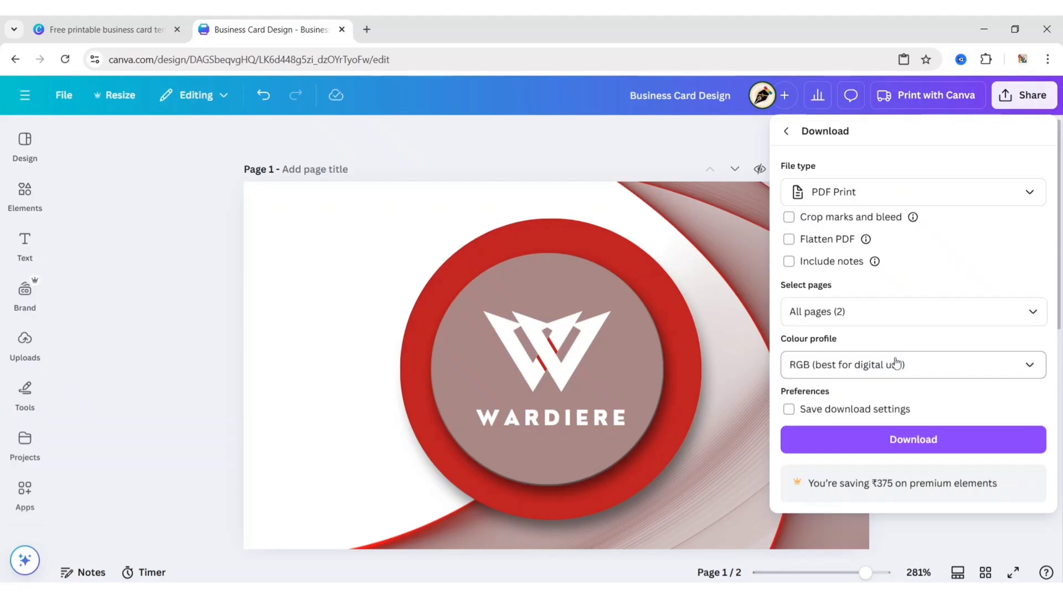